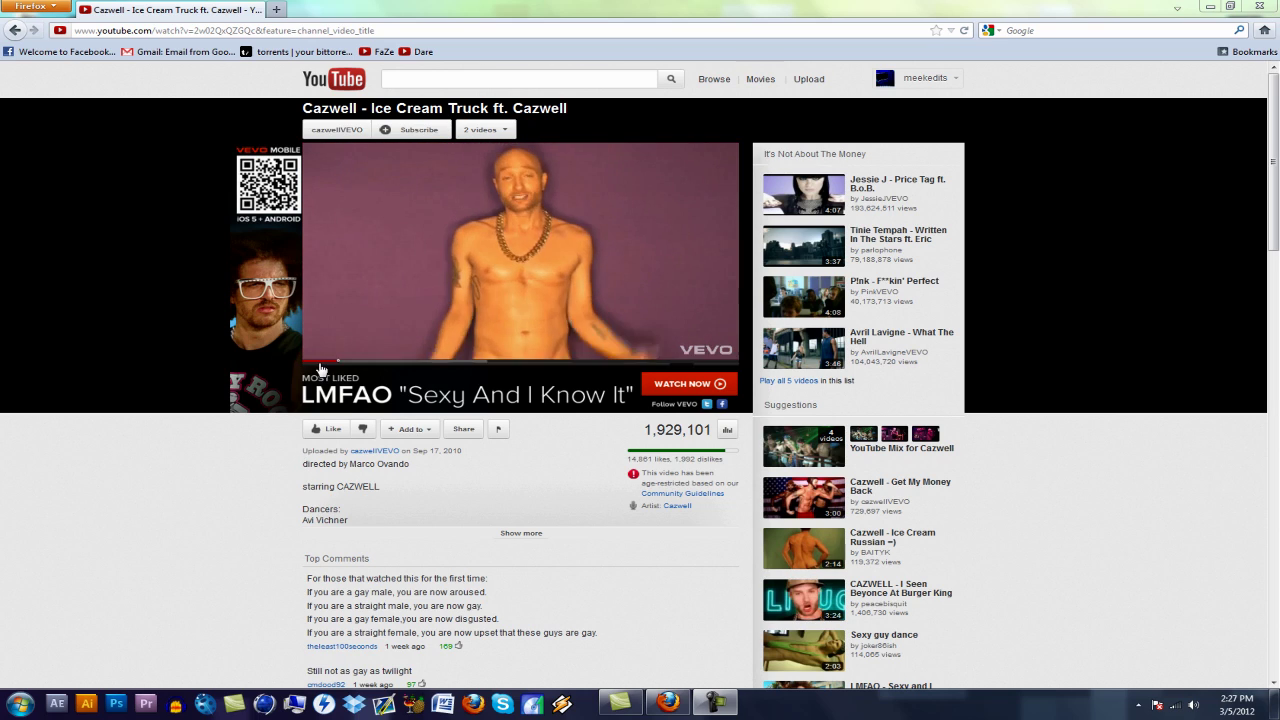
- Pause the YouTube channel video and close the open Firefox windows to clear the desktop
{"action": "left_click", "coordinate": [714, 705]}
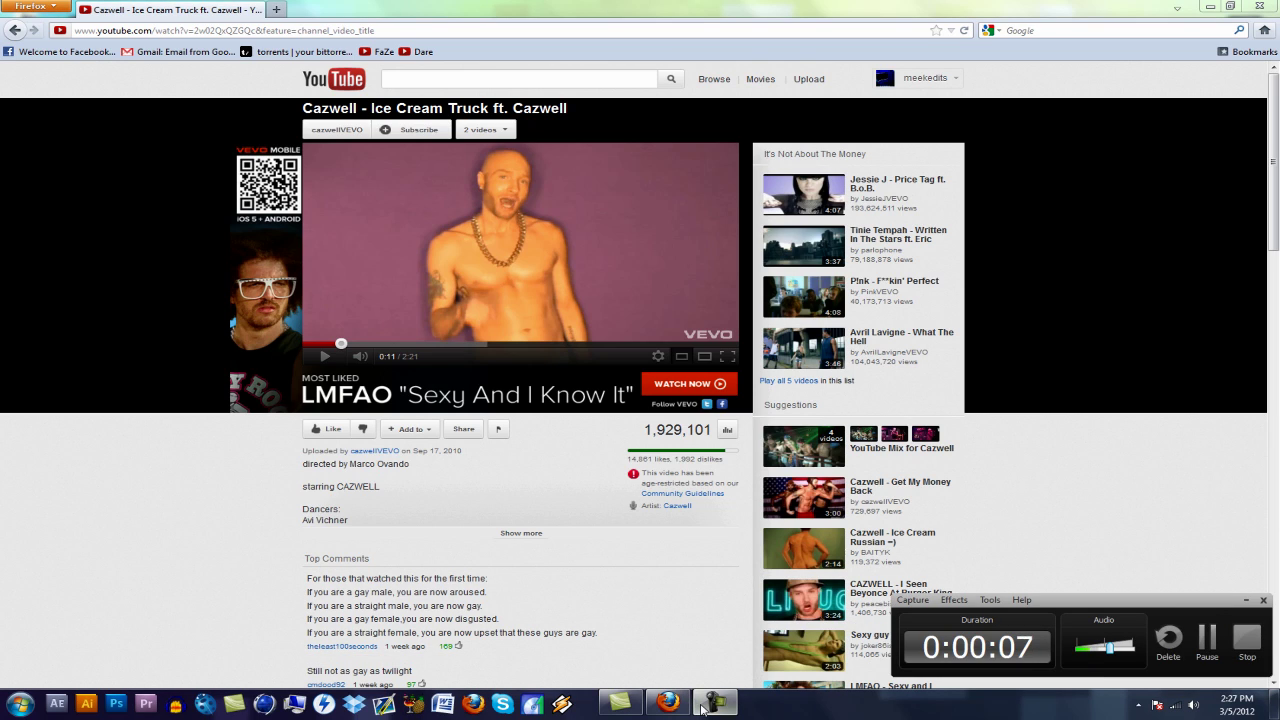
{"action": "left_click", "coordinate": [1141, 6]}
{"action": "left_click", "coordinate": [1258, 6]}
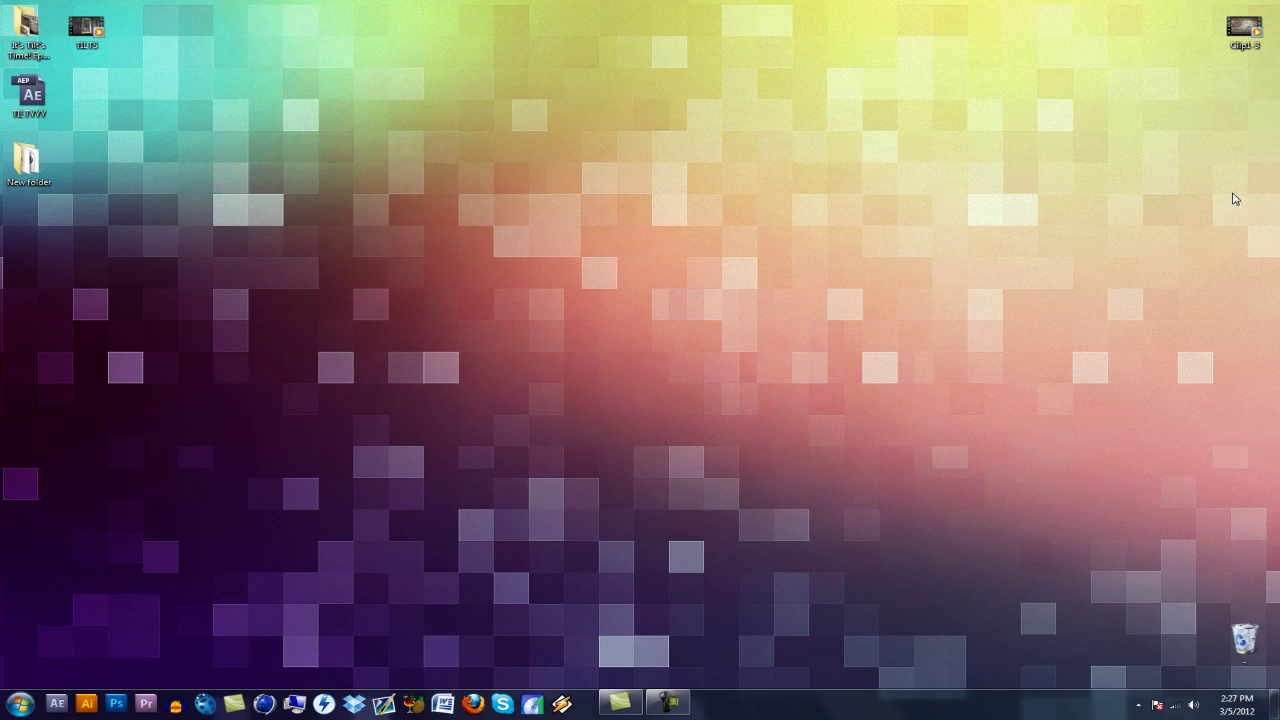
{"action": "left_click_drag", "start_coordinate": [1166, 6], "coordinate": [1097, 488]}
{"action": "left_click_drag", "start_coordinate": [404, 2], "coordinate": [977, 46]}
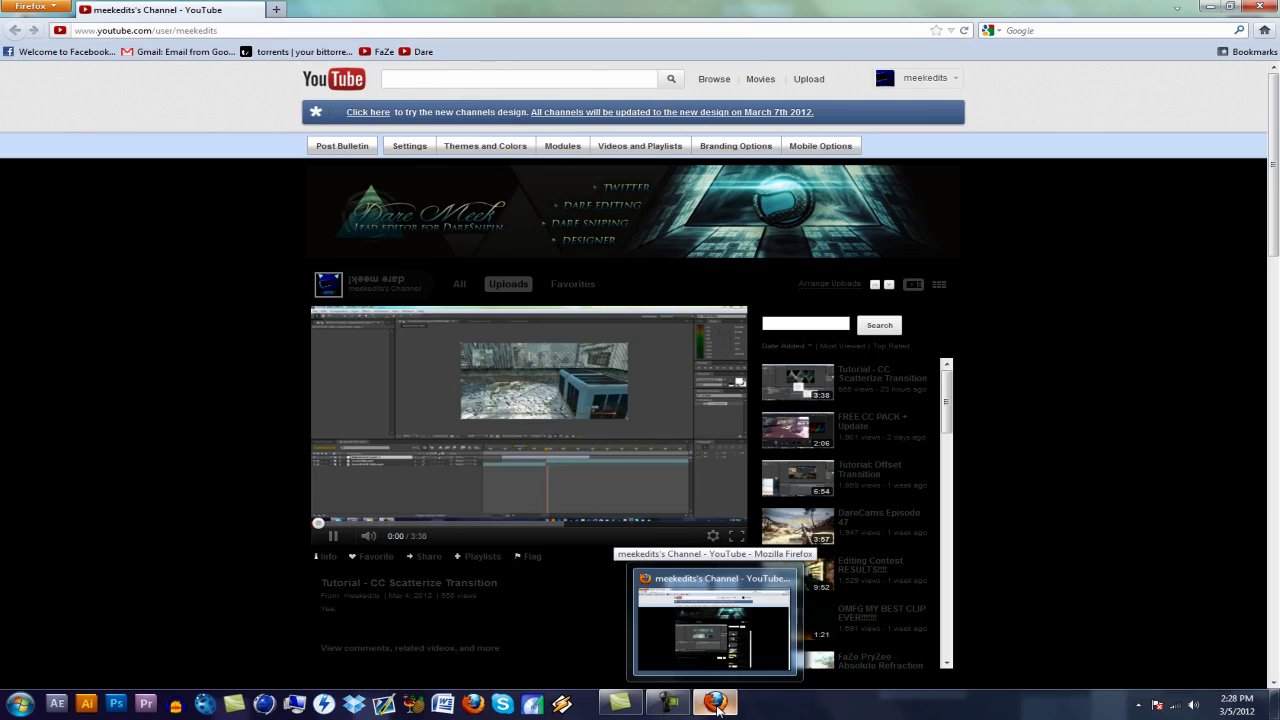
{"action": "left_click", "coordinate": [333, 540]}
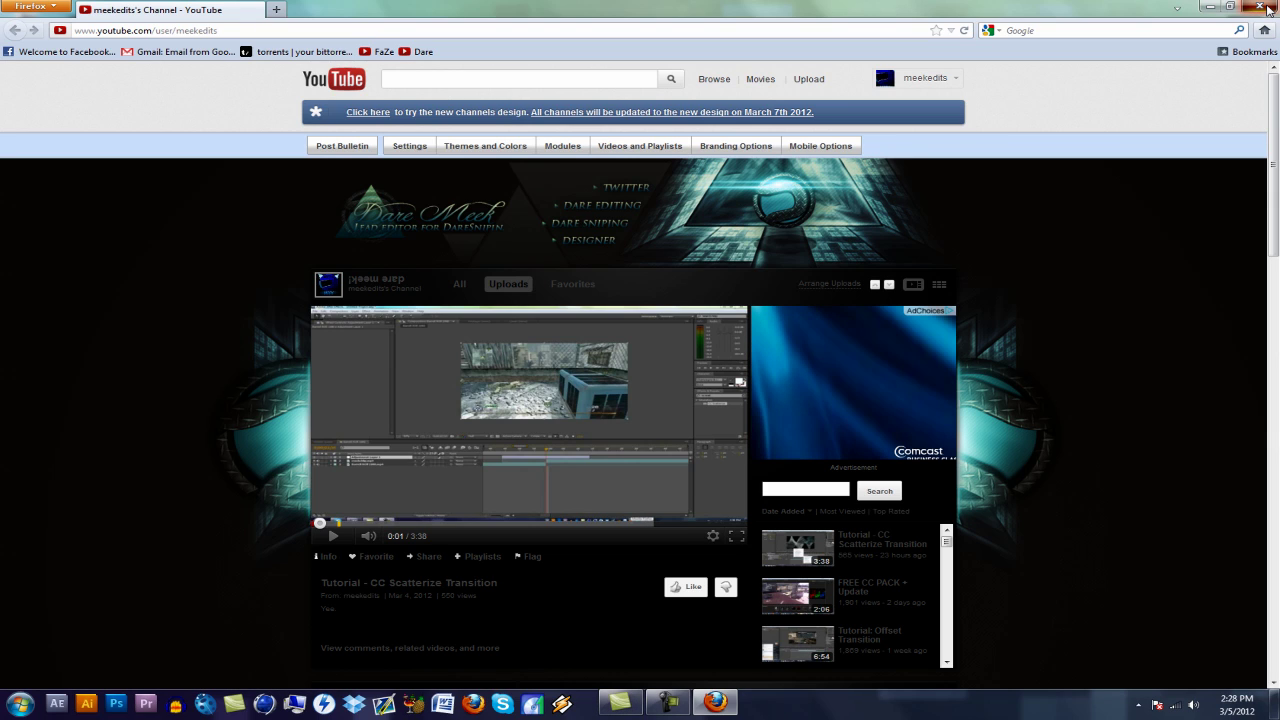
{"action": "left_click", "coordinate": [1268, 9]}
{"action": "left_click", "coordinate": [1139, 705]}
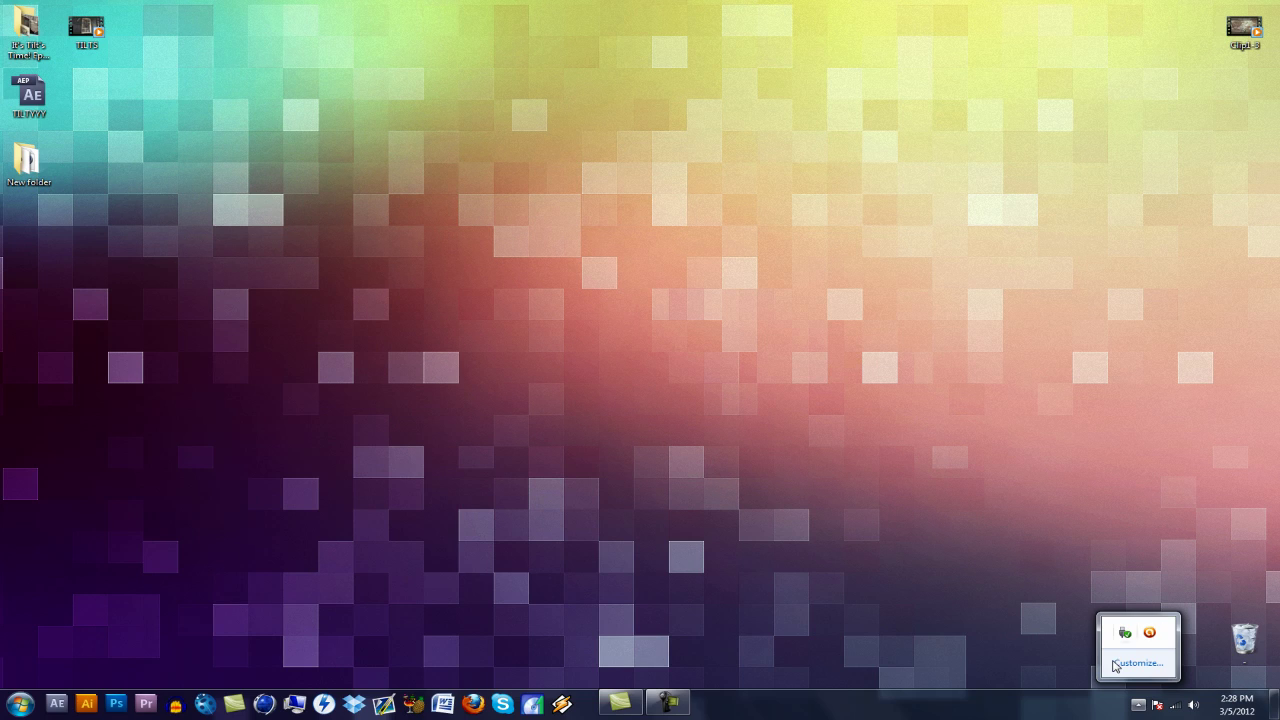
{"action": "left_click", "coordinate": [1081, 533]}
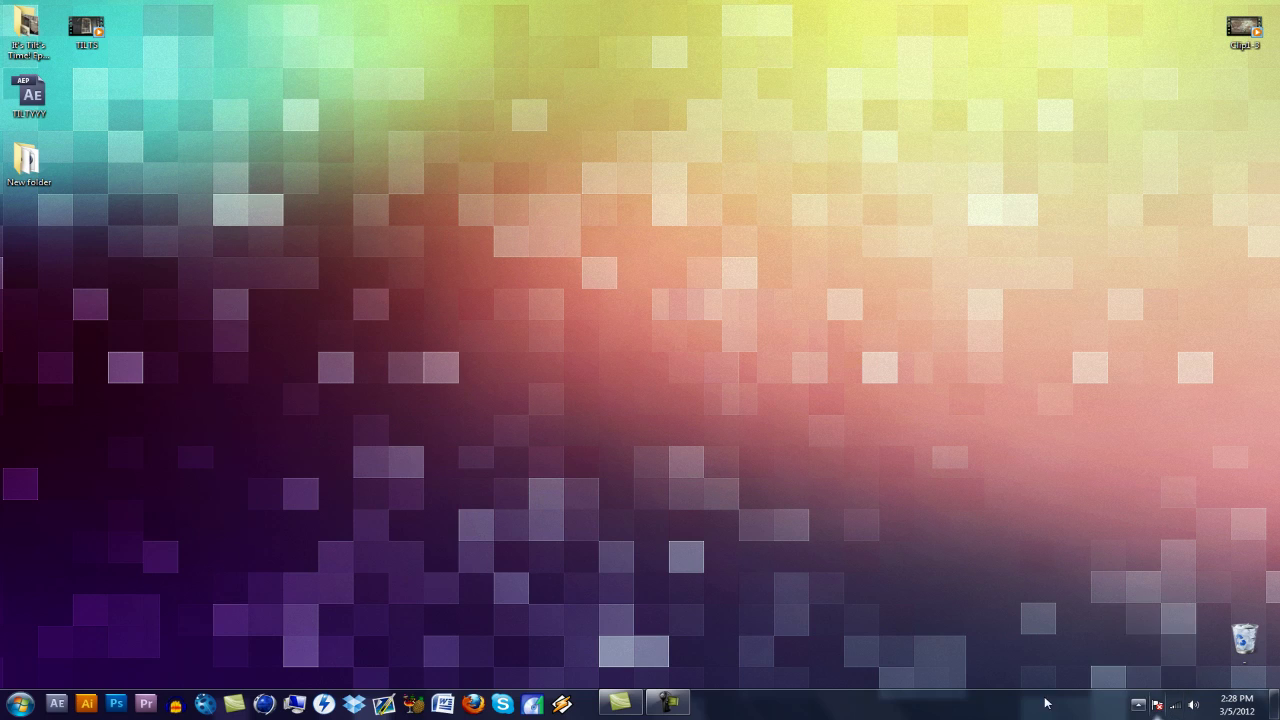
{"action": "left_click", "coordinate": [670, 704]}
{"action": "left_click", "coordinate": [670, 704]}
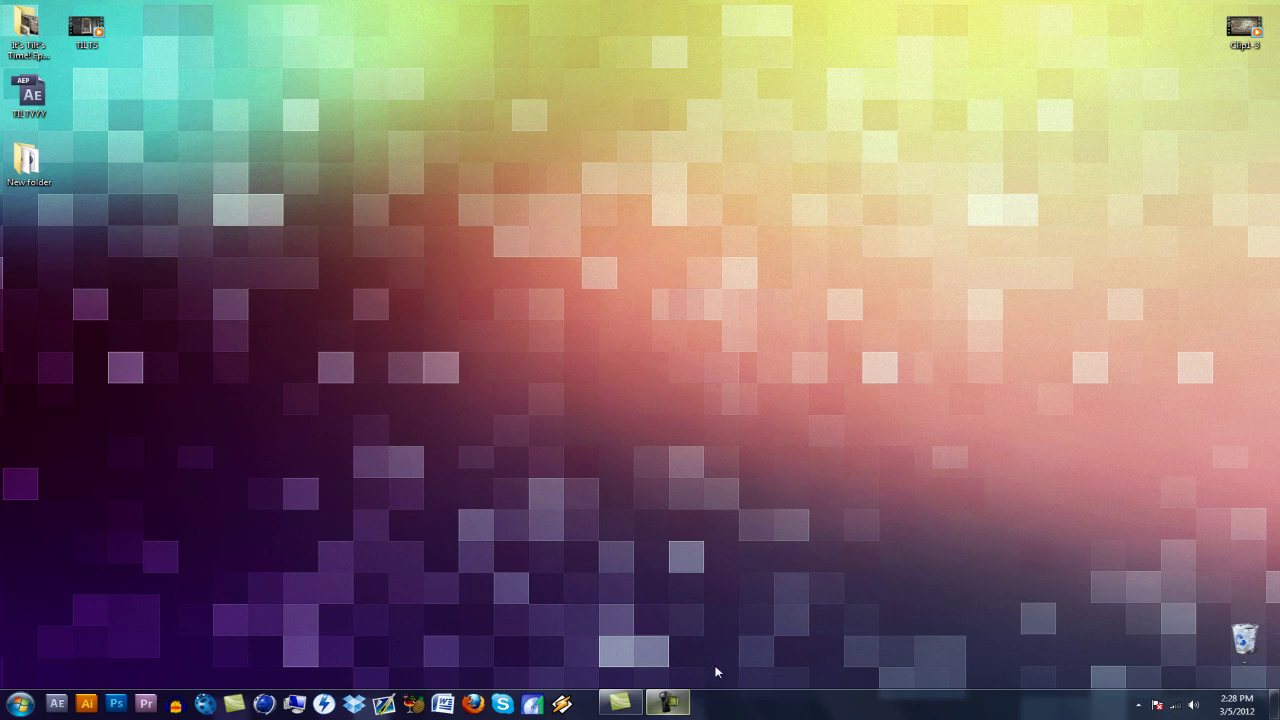
- Unlock the taskbar and remove the existing Don't Delete This shortcut toolbar from it
{"action": "right_click", "coordinate": [704, 697]}
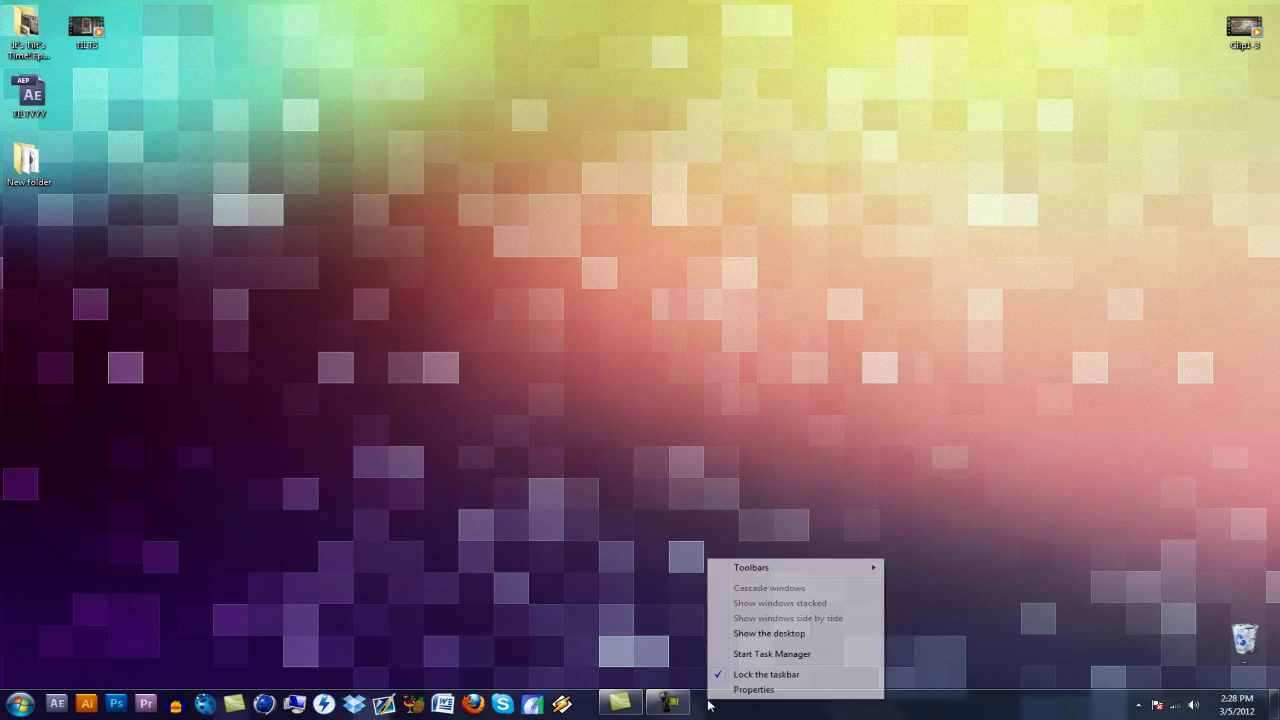
{"action": "left_click", "coordinate": [756, 675]}
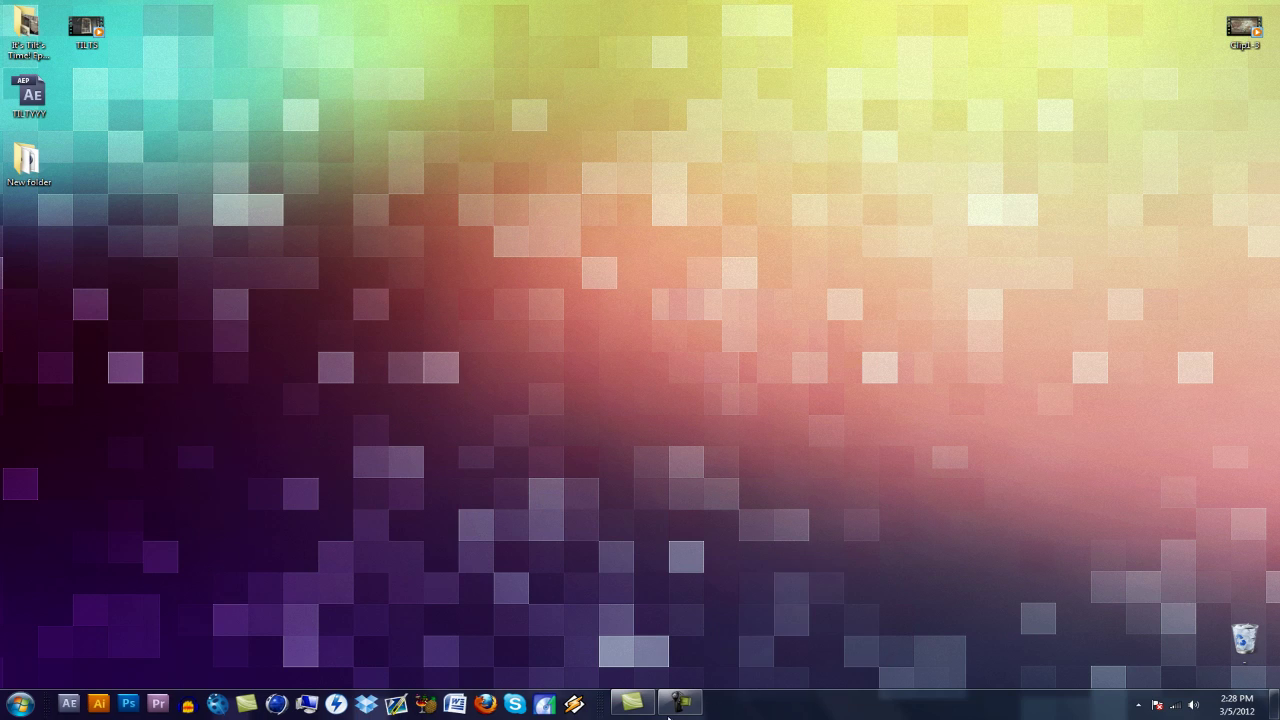
{"action": "right_click", "coordinate": [756, 706]}
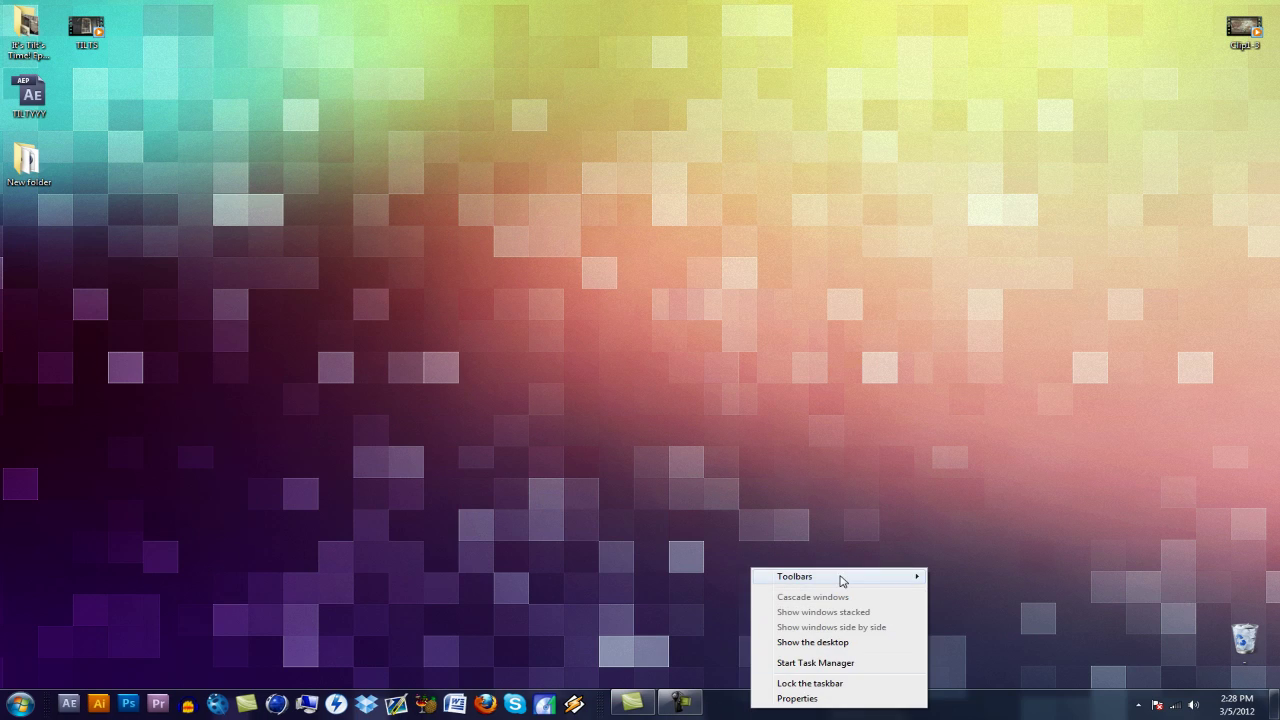
{"action": "mouse_move", "coordinate": [846, 577]}
{"action": "left_click", "coordinate": [980, 638]}
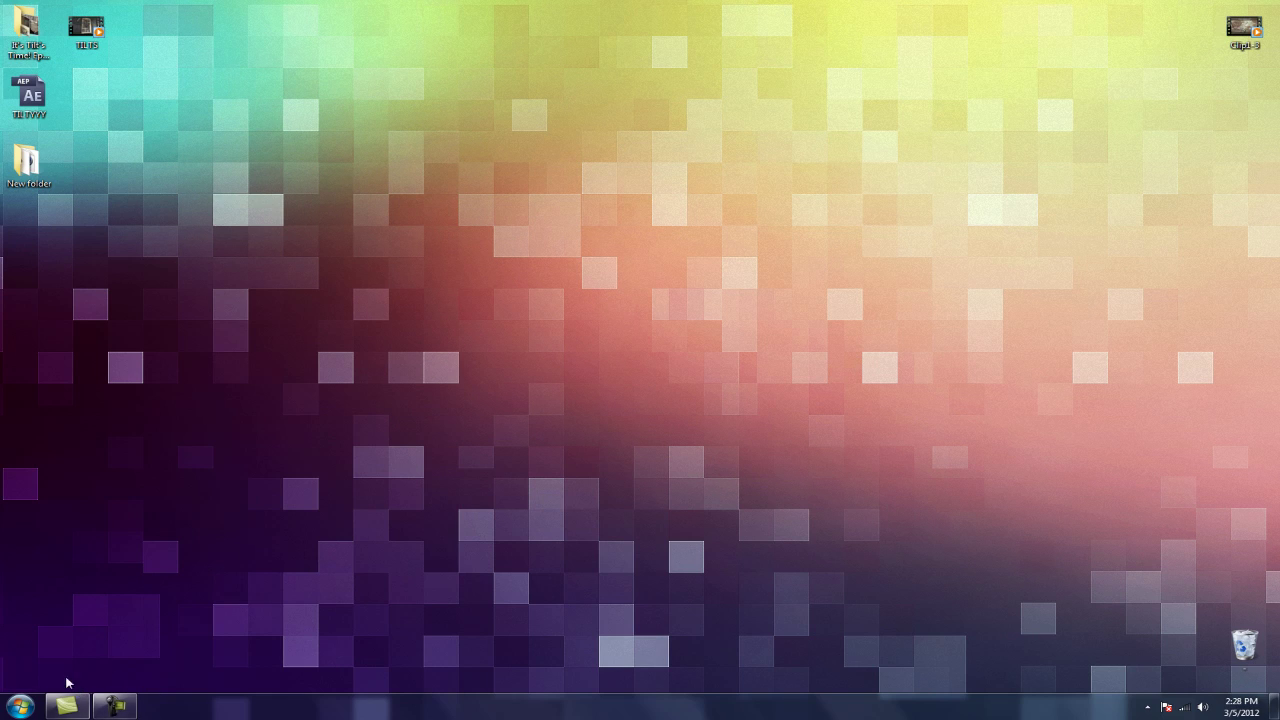
- Lock the taskbar and unlock it again
{"action": "right_click", "coordinate": [360, 708]}
{"action": "left_click", "coordinate": [420, 678]}
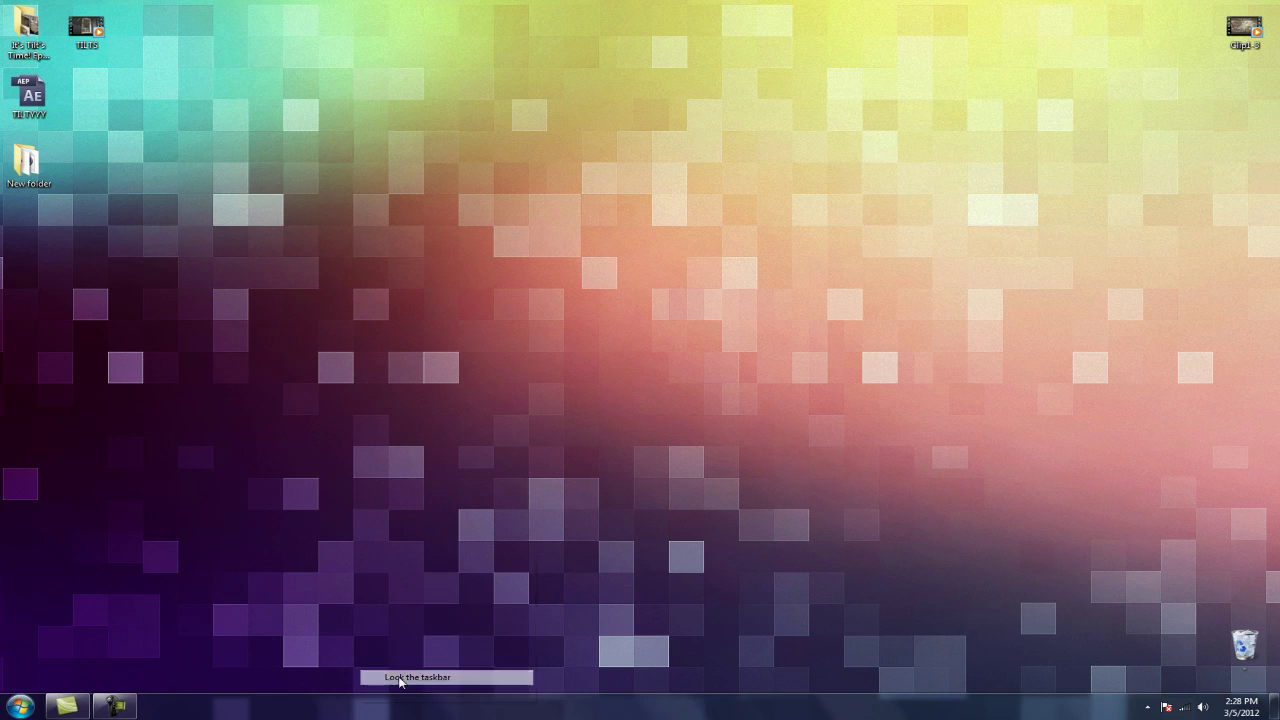
{"action": "right_click", "coordinate": [450, 708]}
{"action": "left_click", "coordinate": [510, 678]}
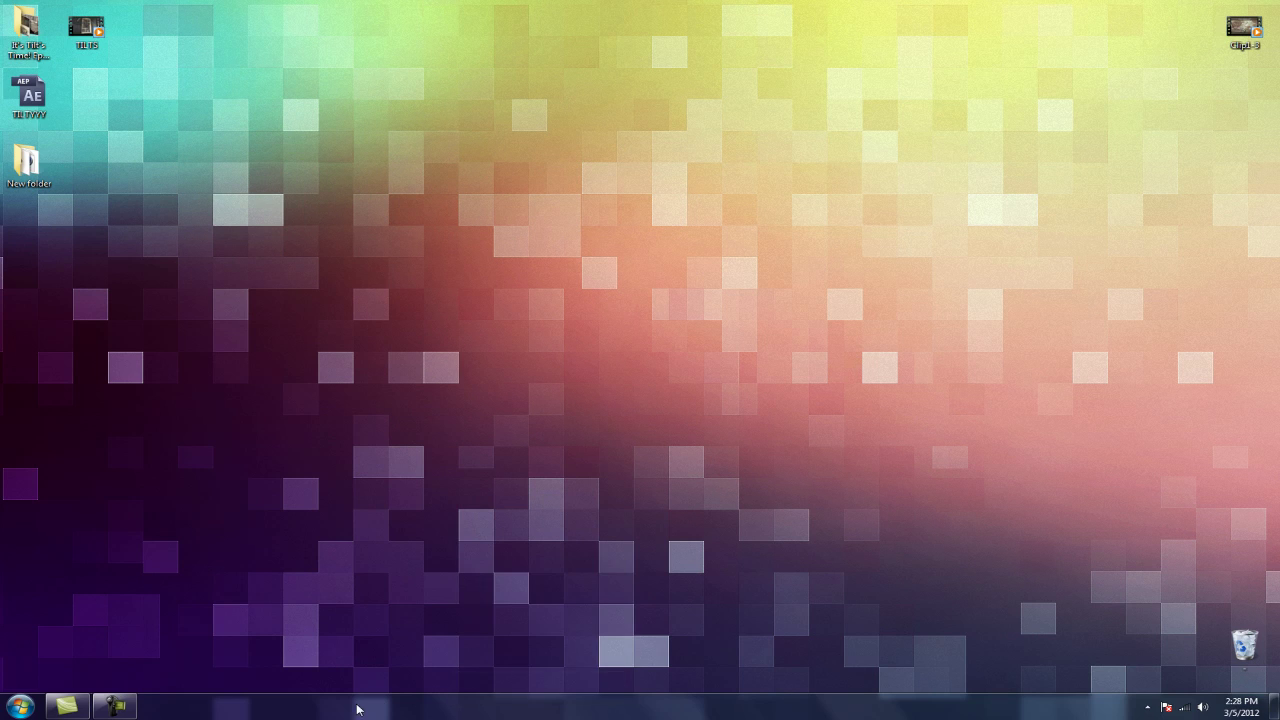
- Start creating a new taskbar toolbar and browse to the Documents library to choose its folder
{"action": "right_click", "coordinate": [557, 710]}
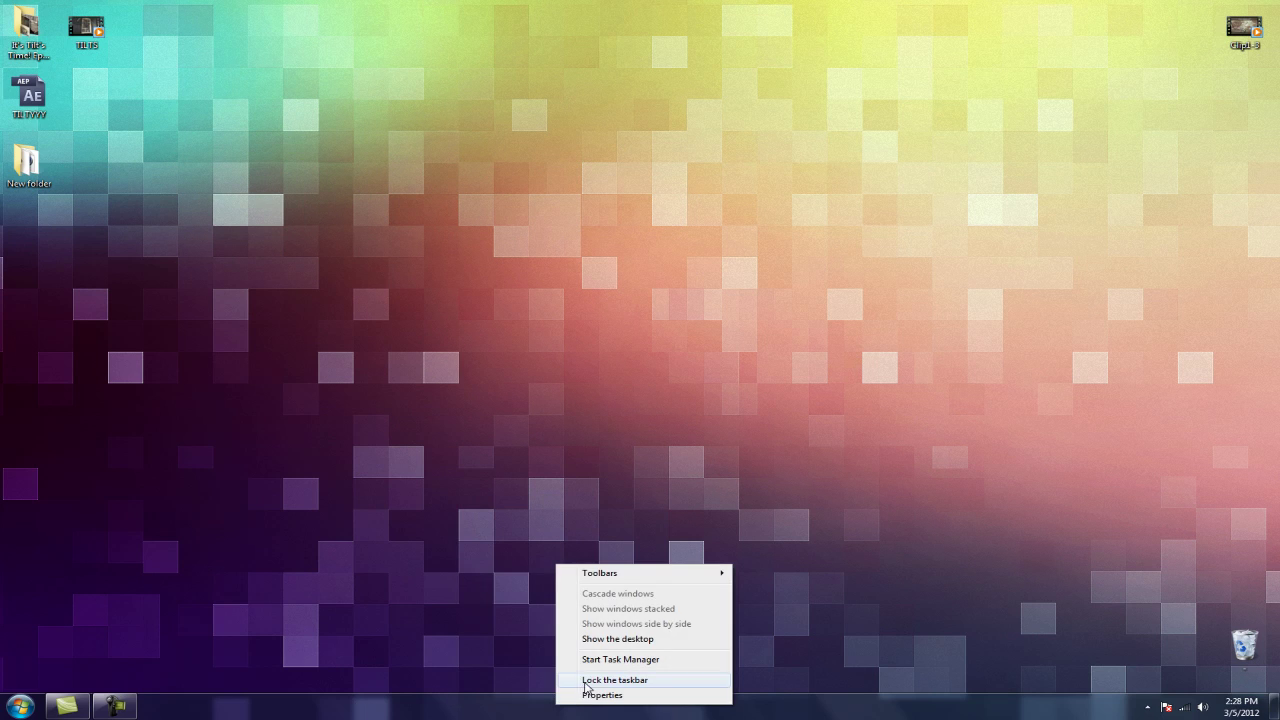
{"action": "mouse_move", "coordinate": [640, 577]}
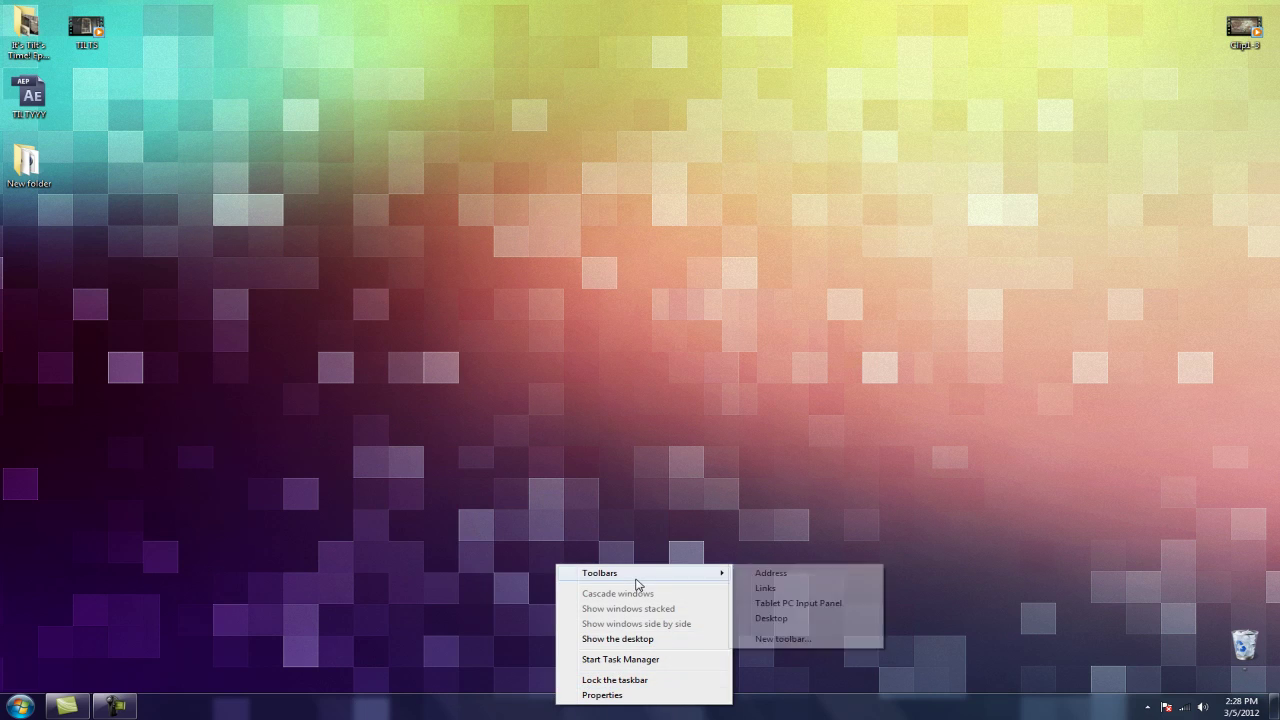
{"action": "left_click", "coordinate": [783, 636]}
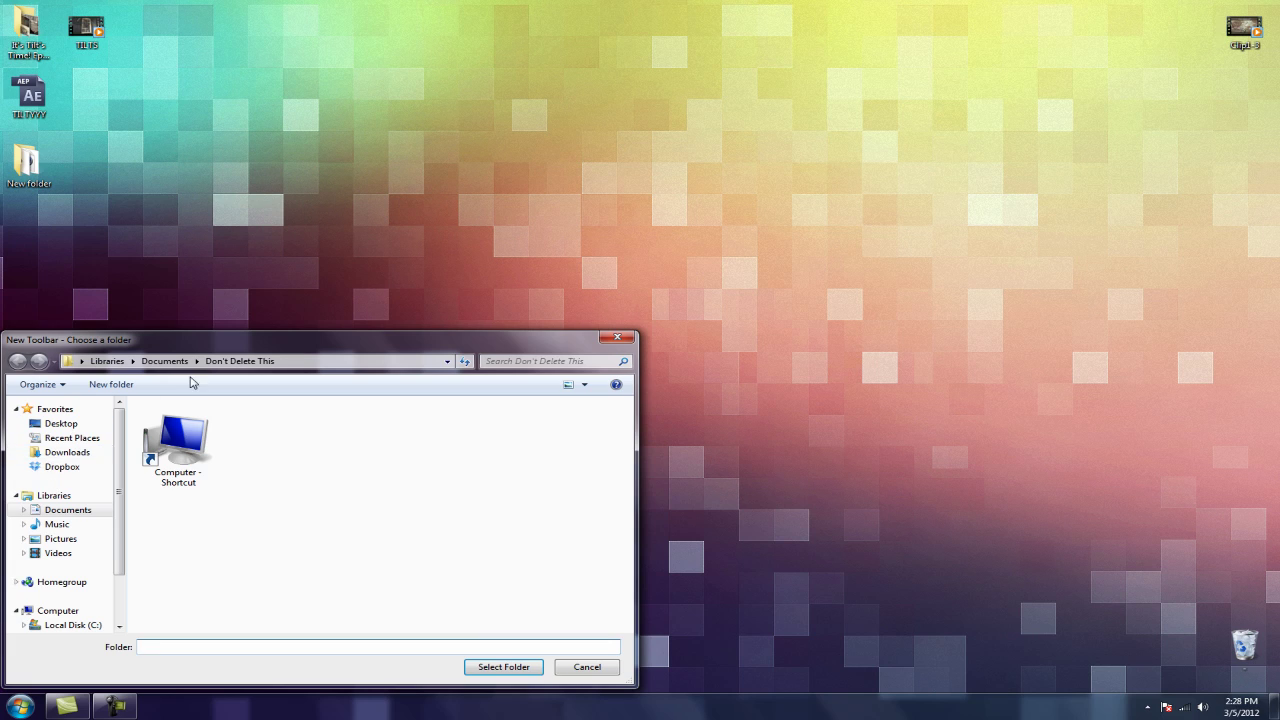
{"action": "left_click_drag", "start_coordinate": [220, 346], "coordinate": [348, 232]}
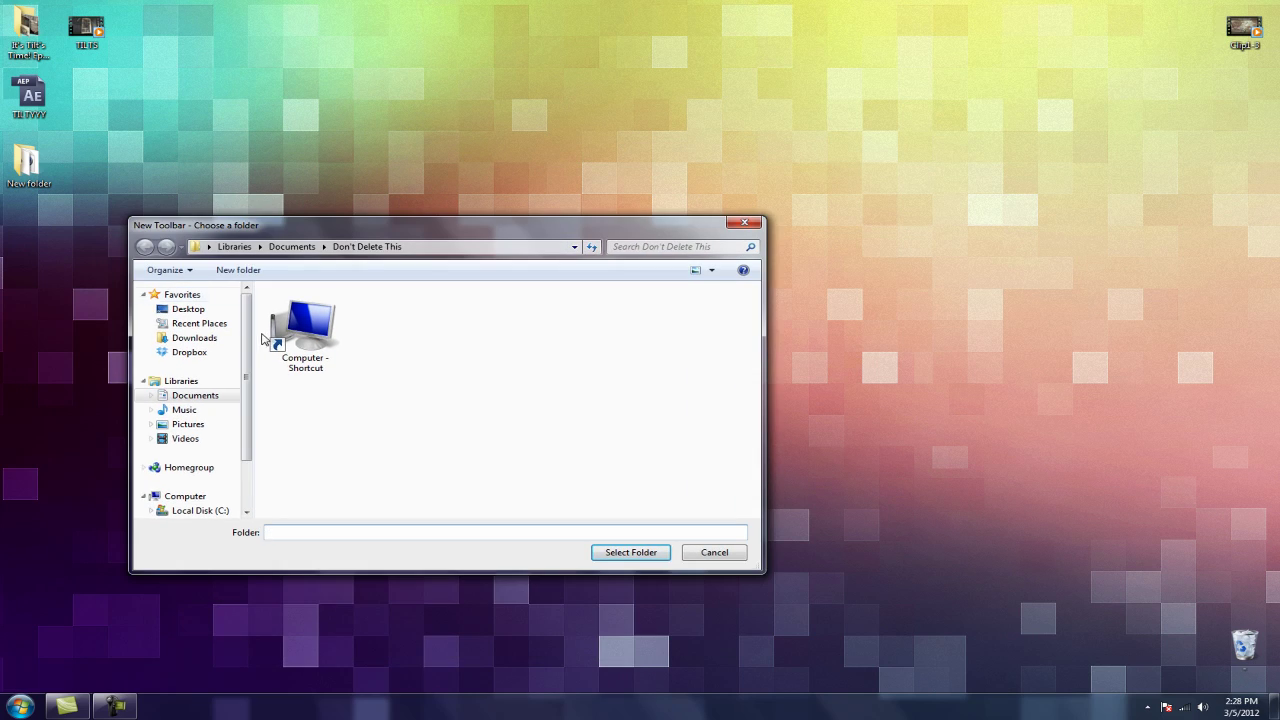
{"action": "left_click", "coordinate": [291, 246]}
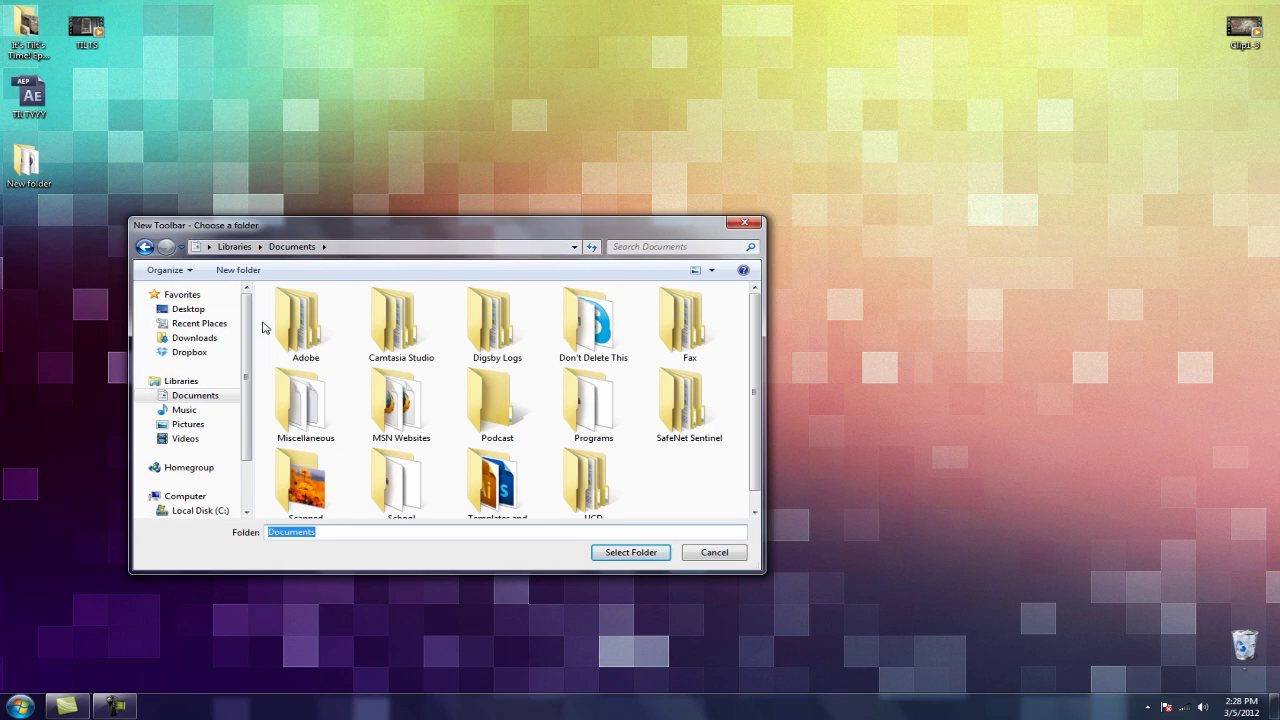
{"action": "left_click", "coordinate": [605, 478]}
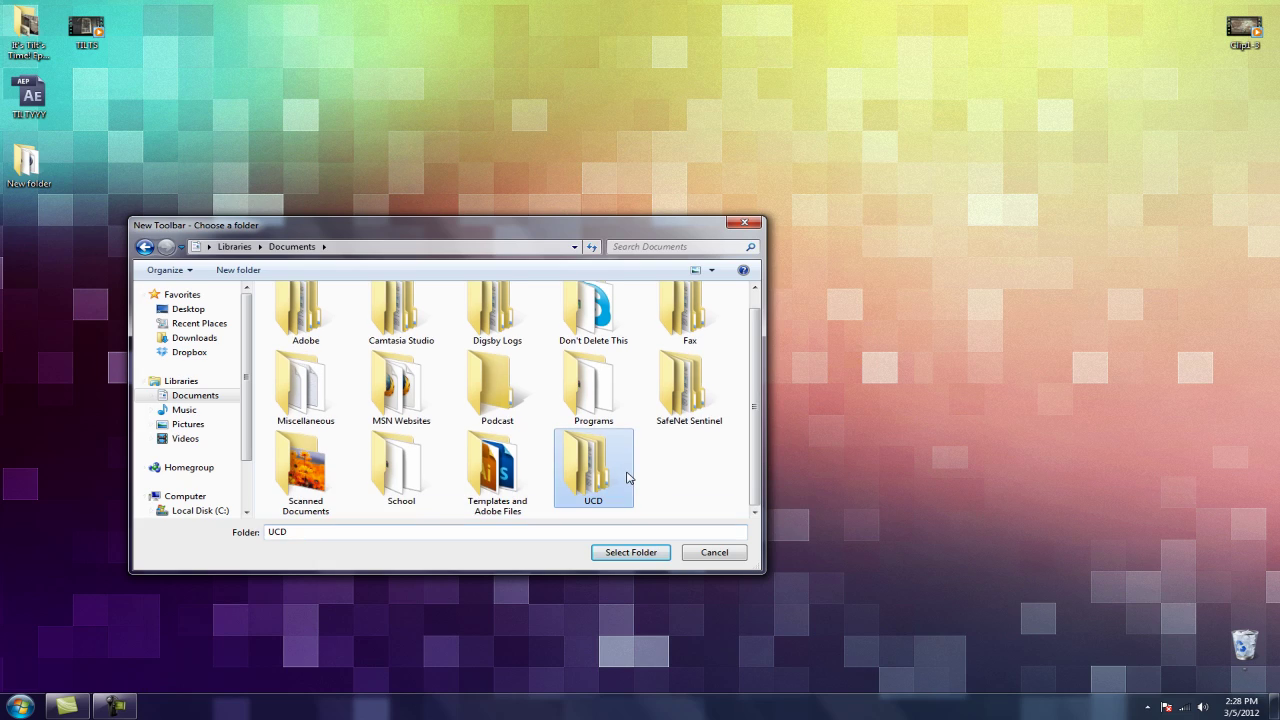
{"action": "scroll", "coordinate": [575, 450], "scroll_direction": "up", "scroll_amount": 1}
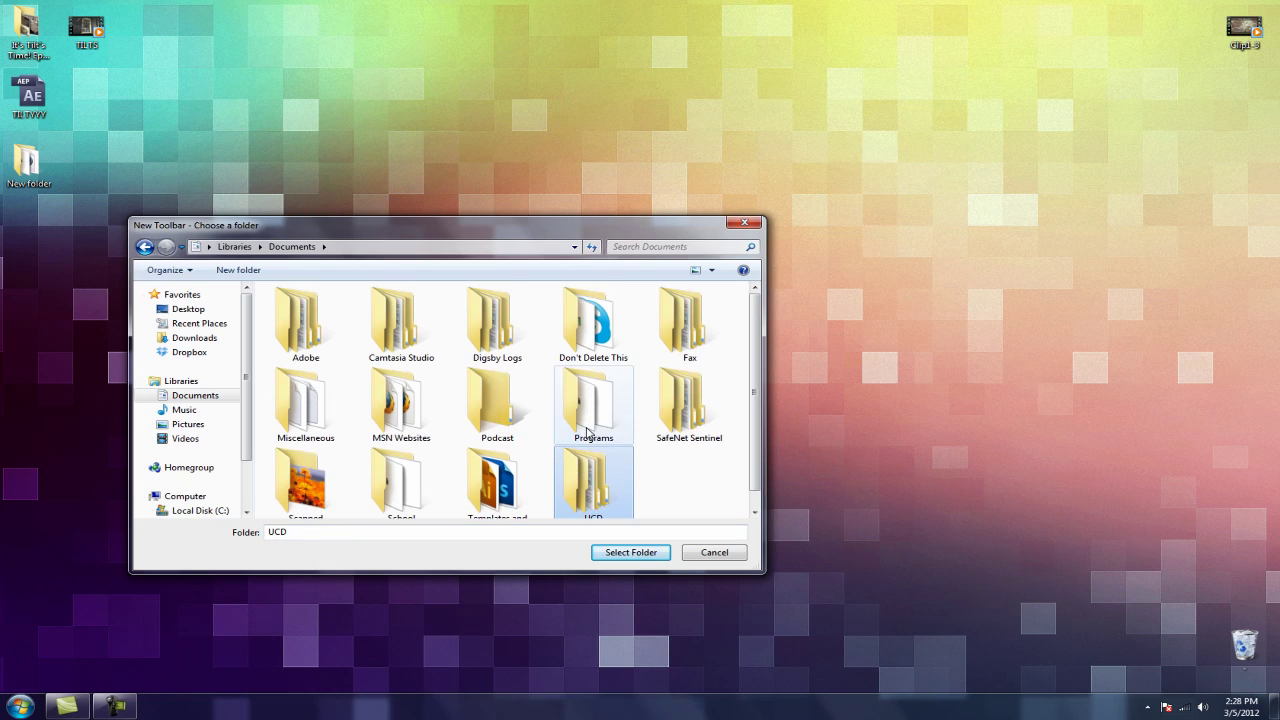
- Choose the Don't Delete This folder in Documents as the source of the new taskbar toolbar
{"action": "double_click", "coordinate": [598, 341]}
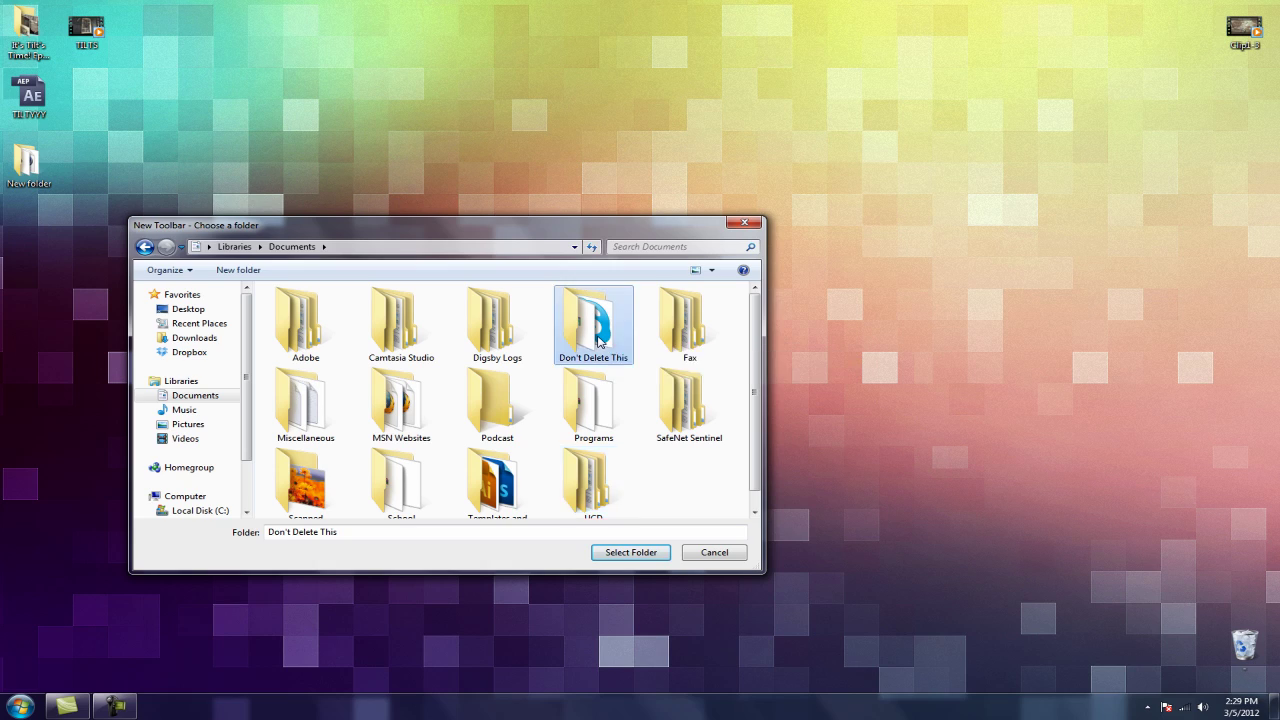
{"action": "left_click", "coordinate": [145, 247]}
{"action": "double_click", "coordinate": [556, 326]}
{"action": "left_click", "coordinate": [145, 247]}
{"action": "left_click", "coordinate": [630, 553]}
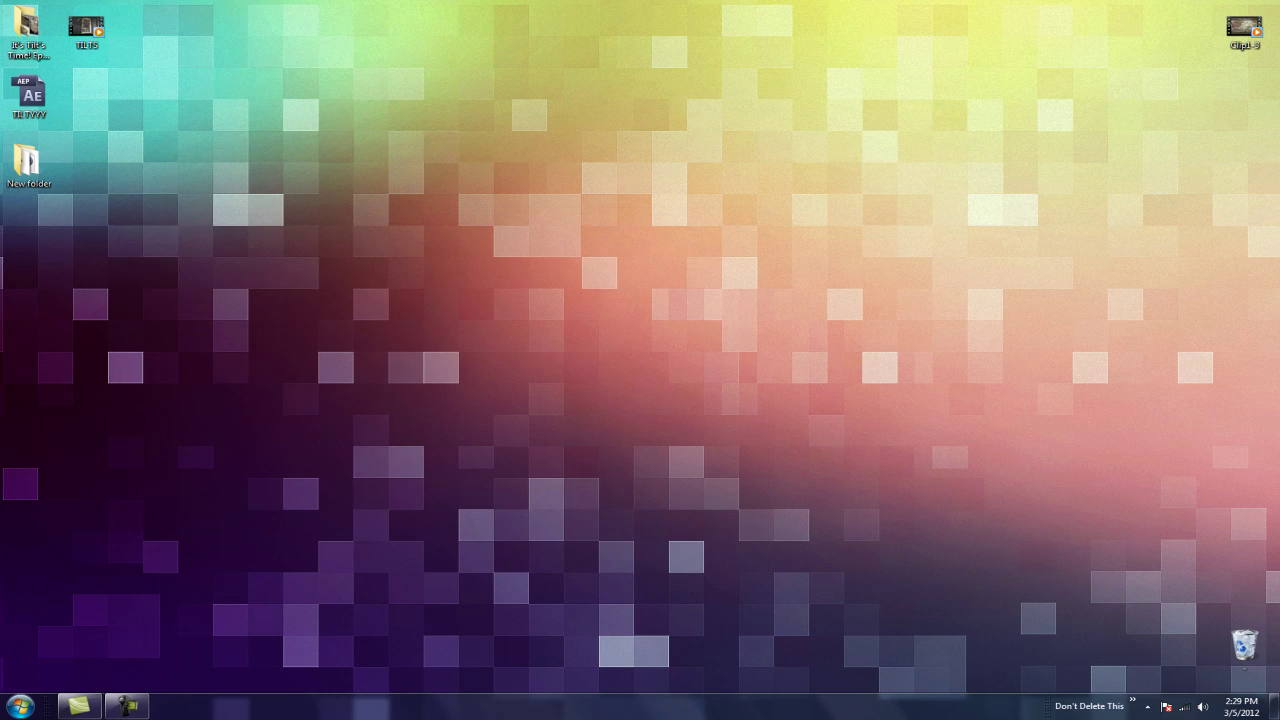
- Widen the Don't Delete This toolbar along the taskbar and hide its icon text and title
{"action": "left_click_drag", "start_coordinate": [1047, 703], "coordinate": [309, 716]}
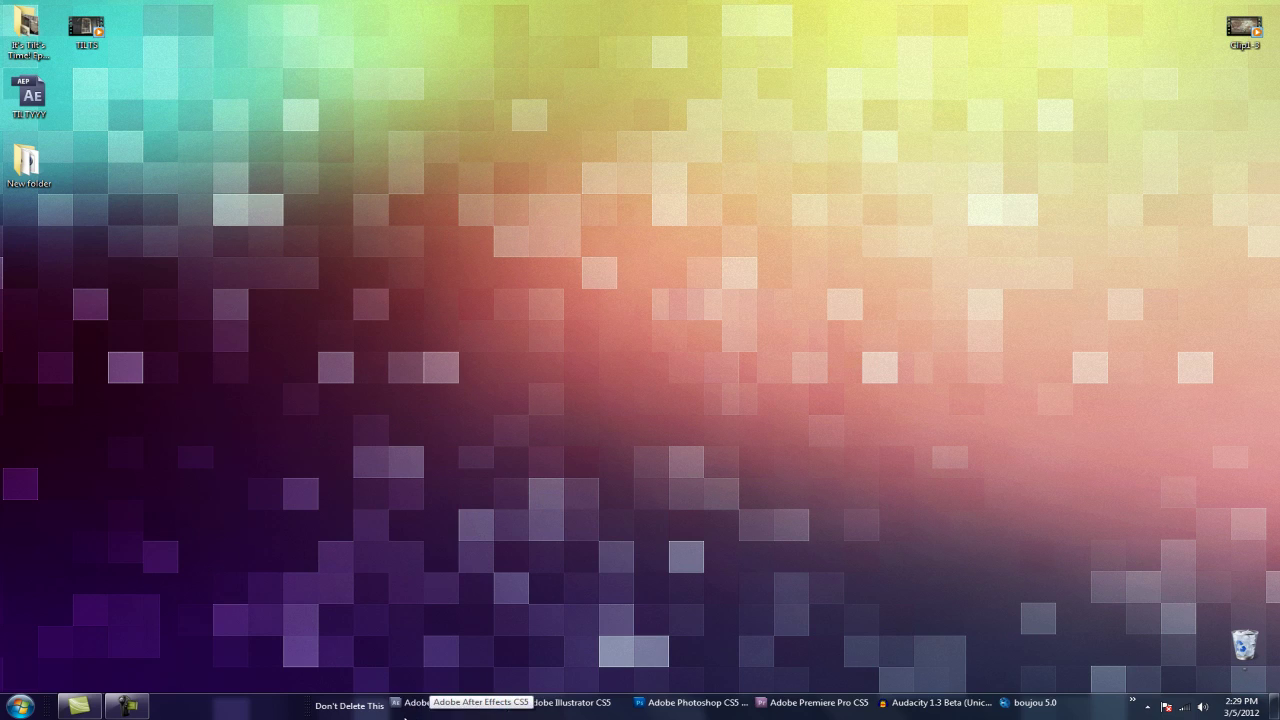
{"action": "right_click", "coordinate": [340, 707]}
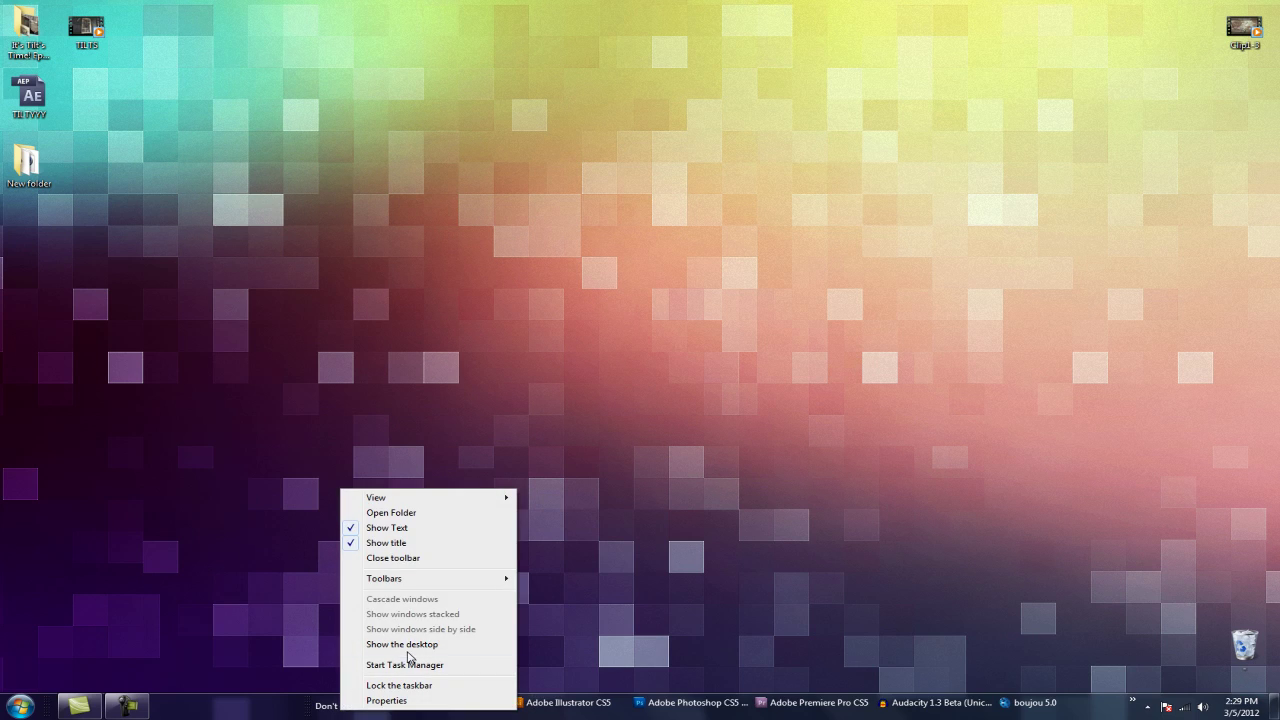
{"action": "left_click", "coordinate": [415, 528]}
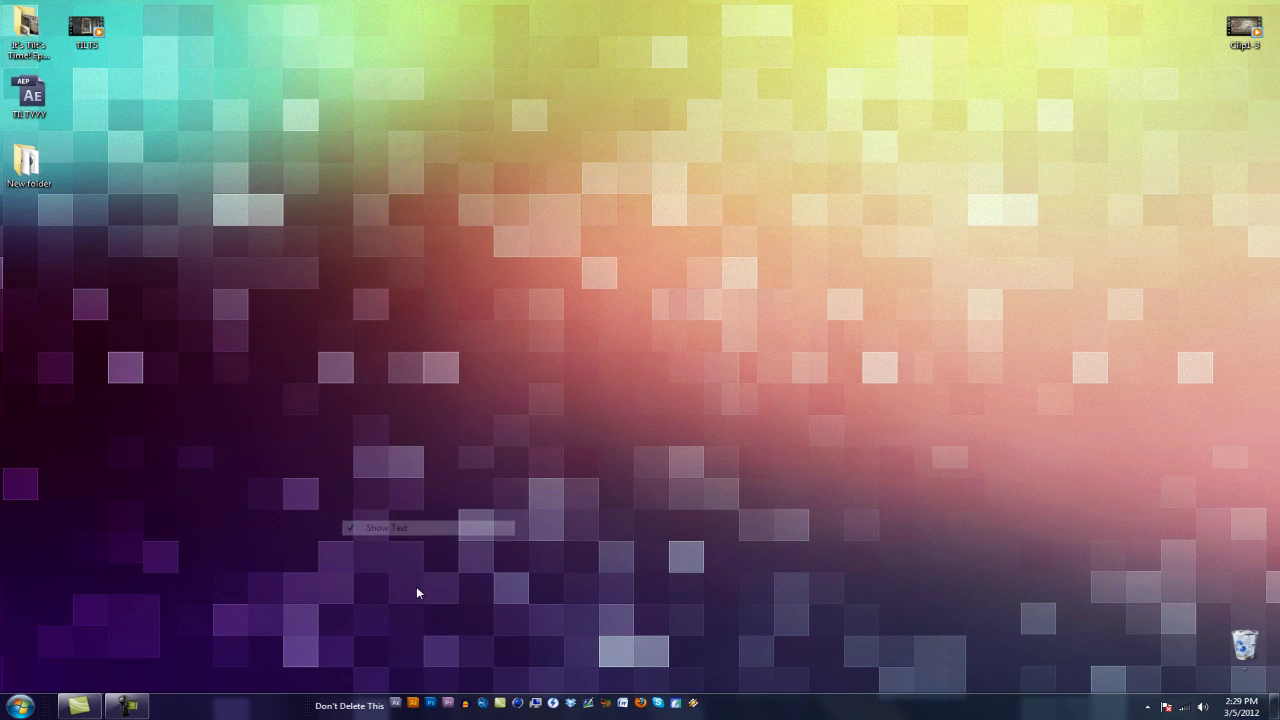
{"action": "right_click", "coordinate": [763, 706]}
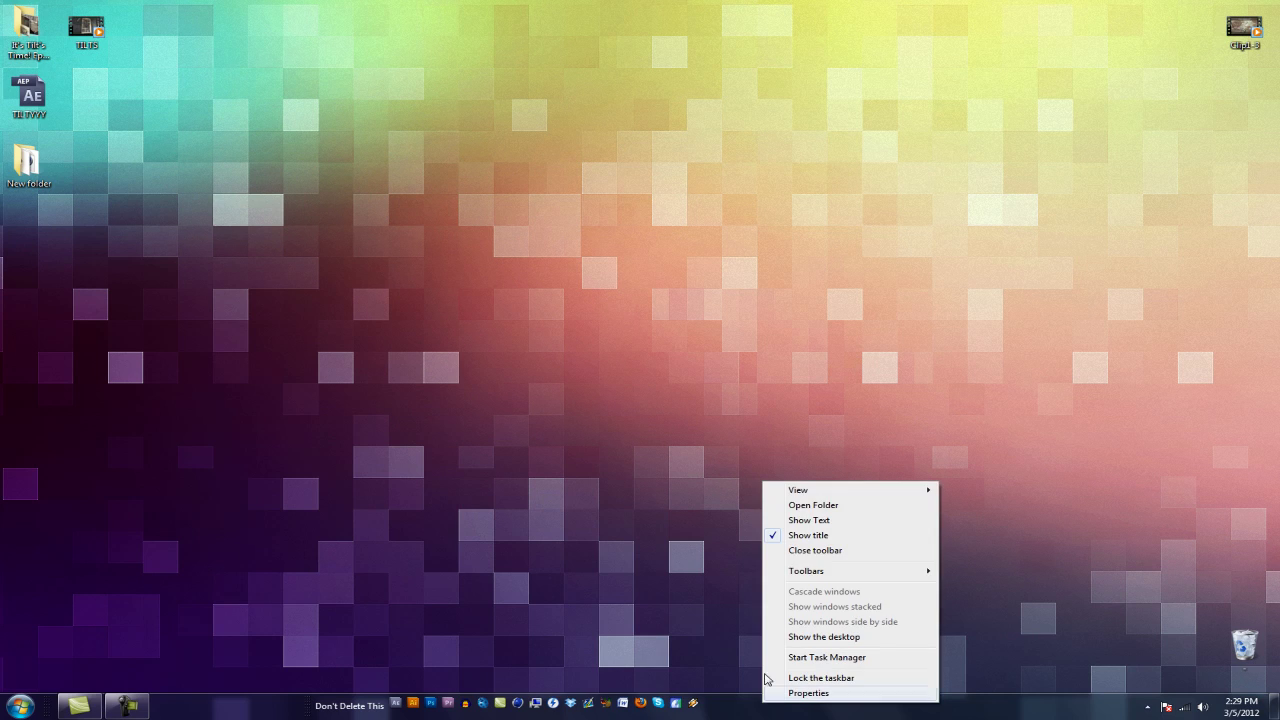
{"action": "left_click", "coordinate": [814, 537]}
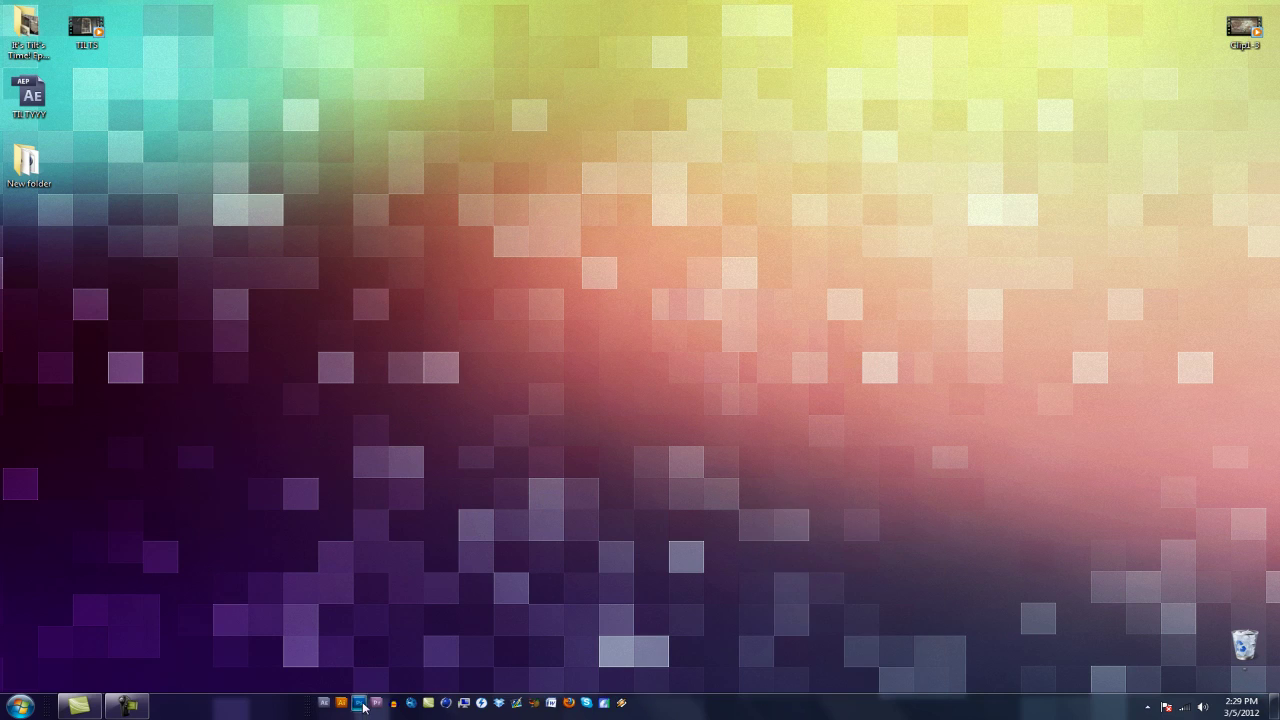
- Move the shortcut toolbar directly beside the Start button, ahead of the running programs, and display it with large icons
{"action": "left_click_drag", "start_coordinate": [310, 703], "coordinate": [583, 712]}
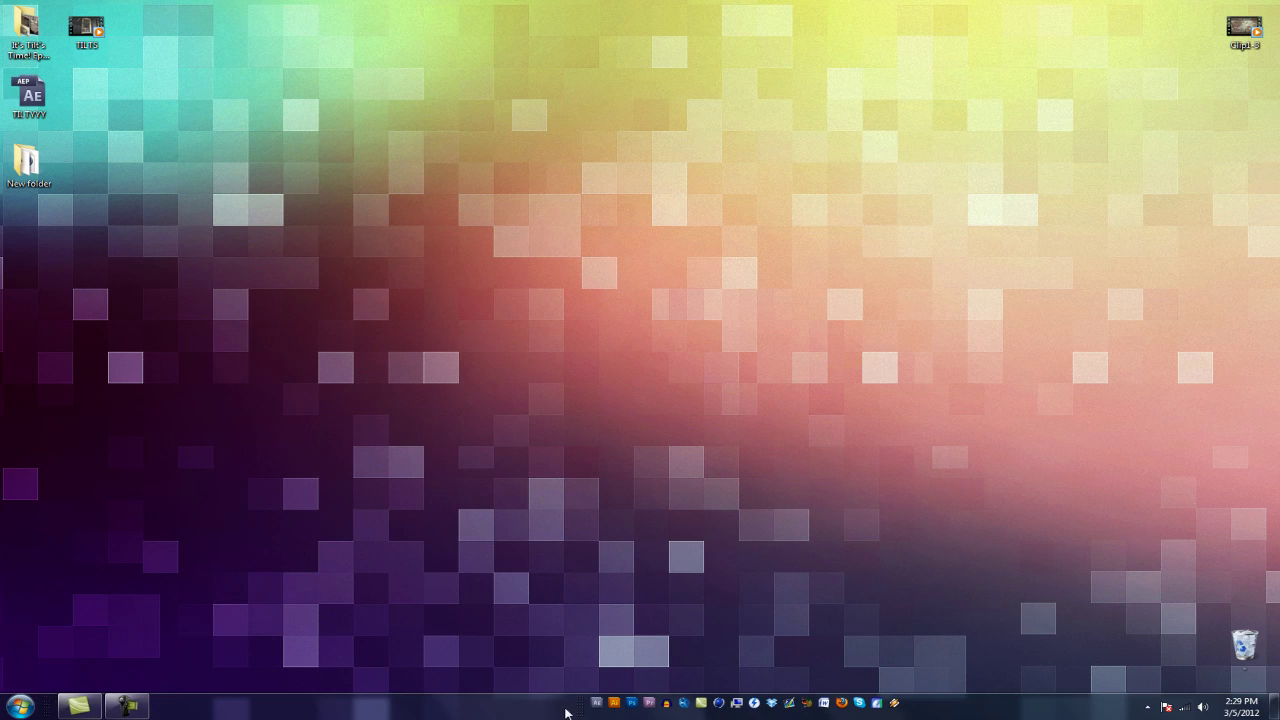
{"action": "left_click_drag", "start_coordinate": [578, 708], "coordinate": [46, 706]}
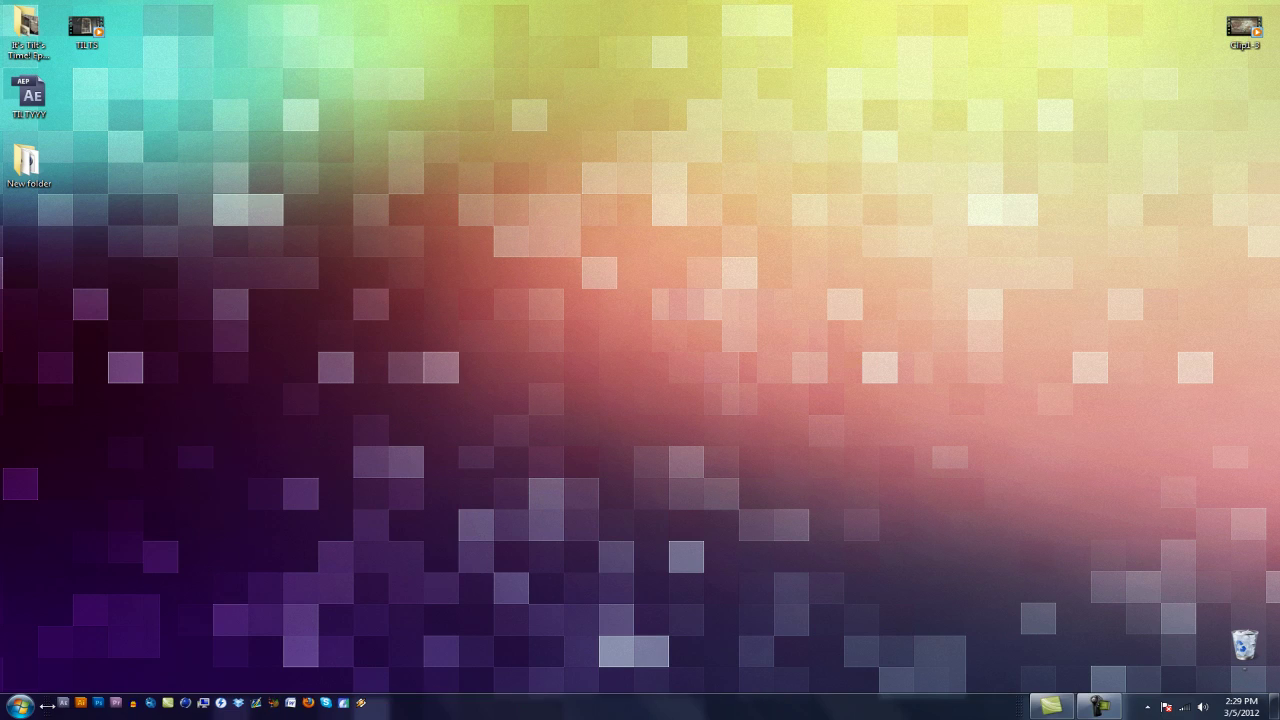
{"action": "right_click", "coordinate": [383, 709]}
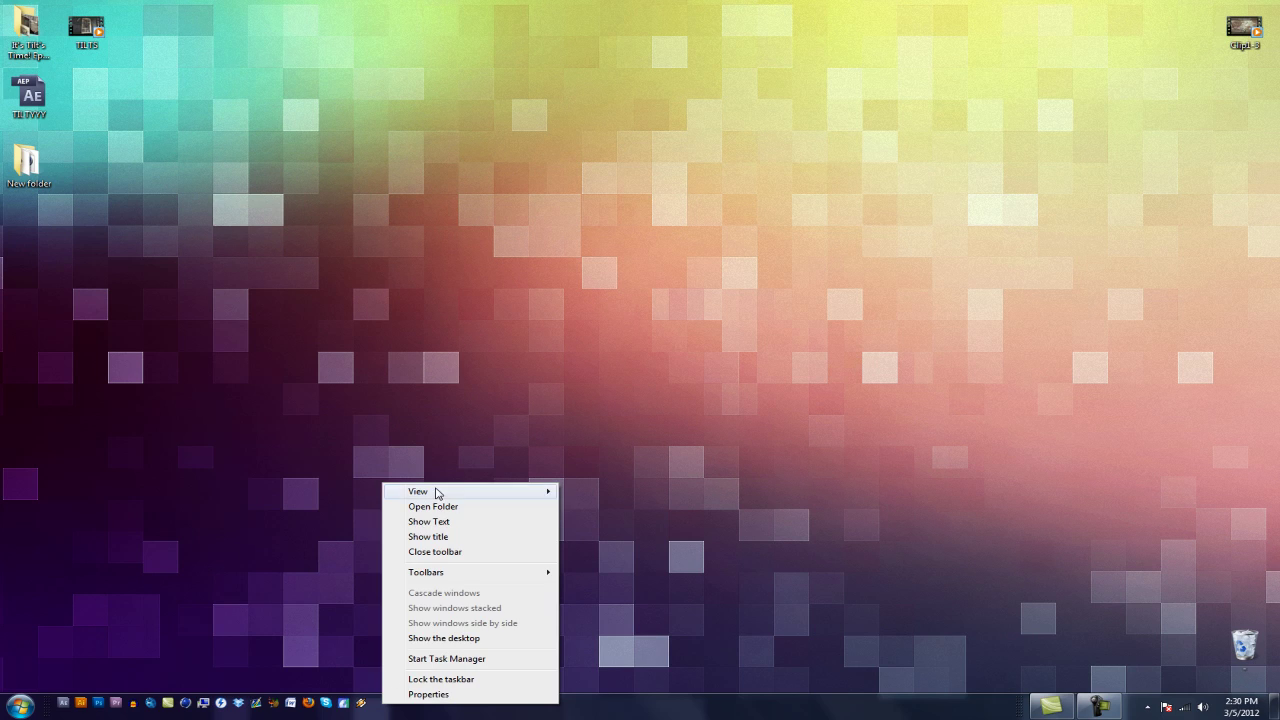
{"action": "mouse_move", "coordinate": [437, 491]}
{"action": "left_click", "coordinate": [595, 491]}
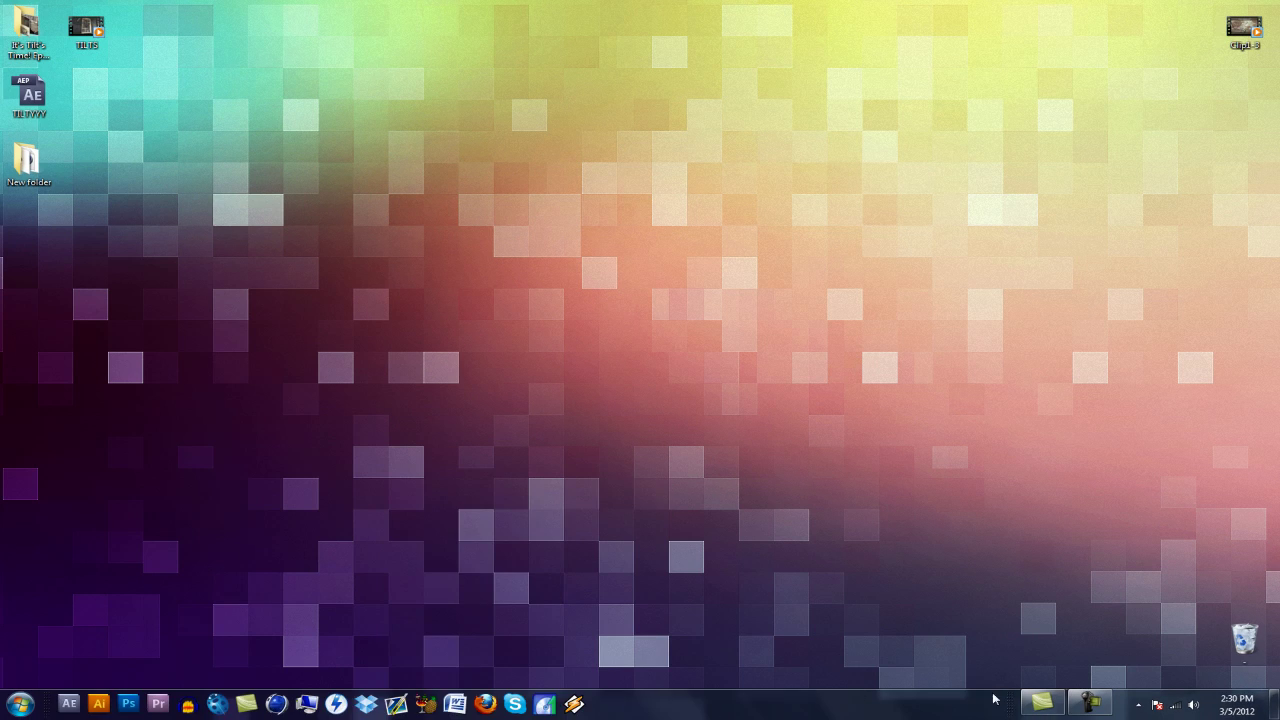
- Shrink the shortcut toolbar so the running programs sit right after its last icon, and lock the taskbar
{"action": "left_click_drag", "start_coordinate": [1010, 696], "coordinate": [598, 713]}
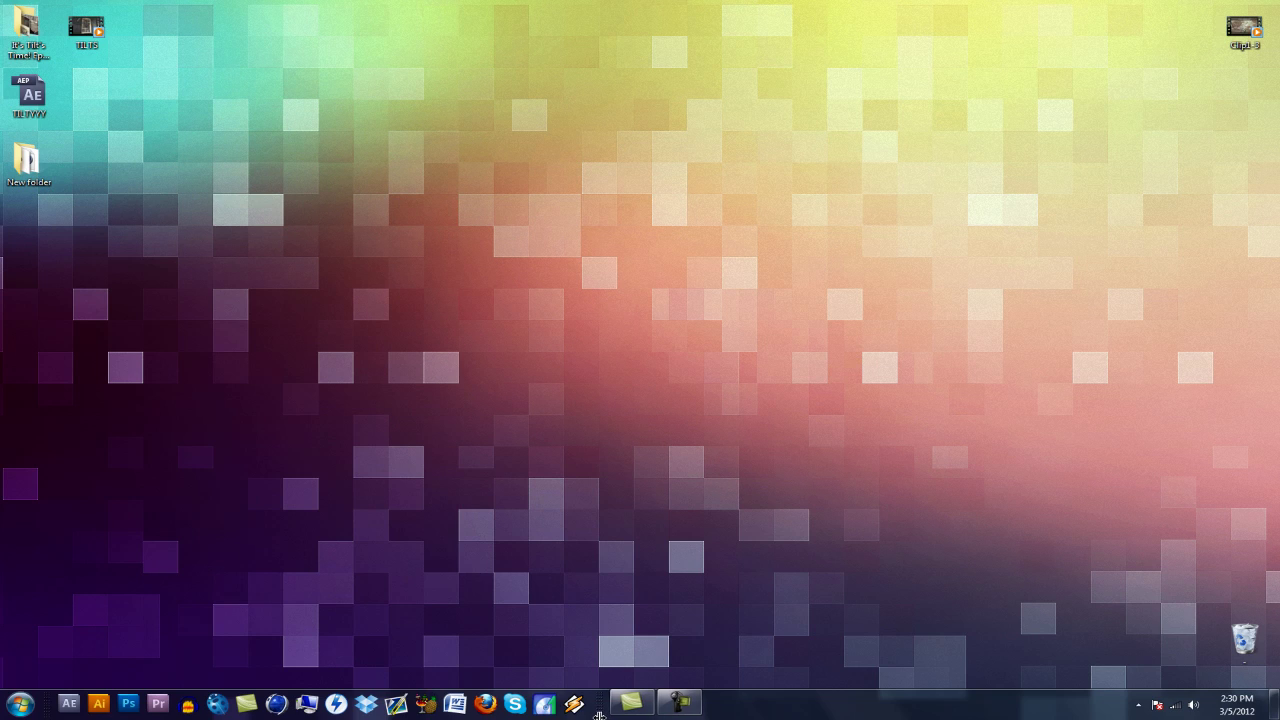
{"action": "right_click", "coordinate": [732, 712]}
{"action": "left_click", "coordinate": [745, 678]}
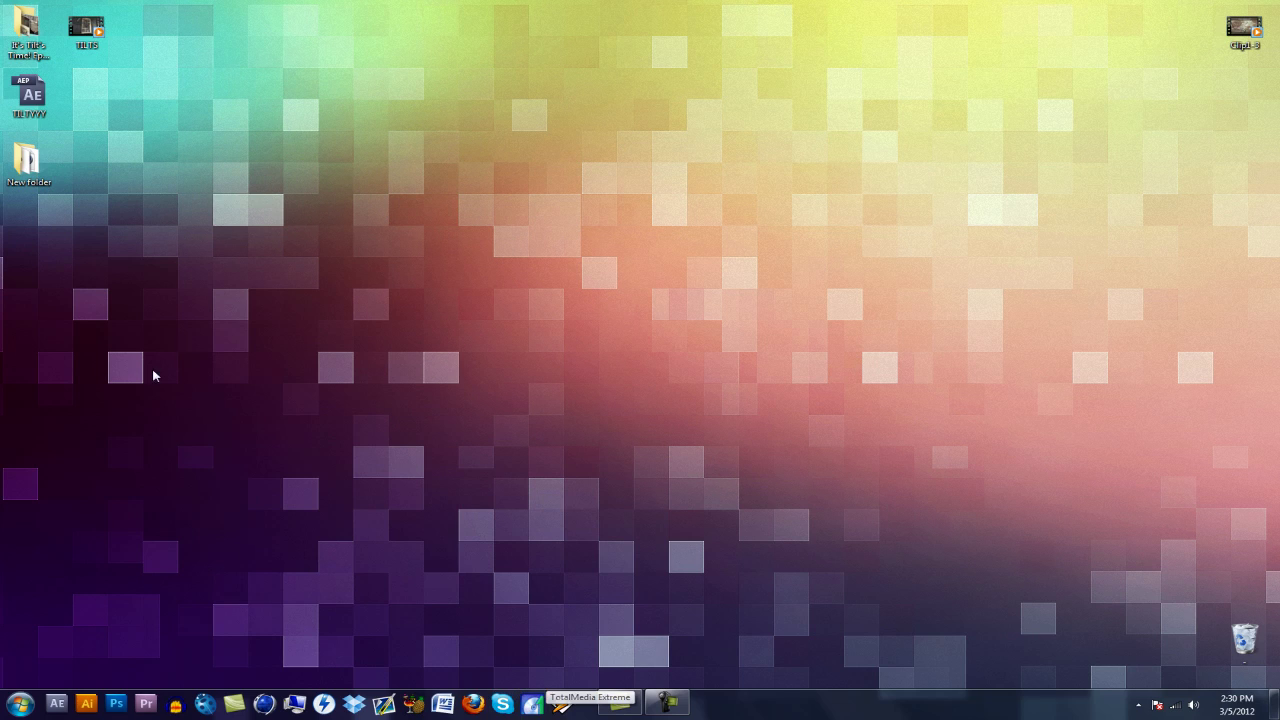
- Add a Vegas Pro 10.0 shortcut from the Start menu to the end of the taskbar shortcut toolbar
{"action": "left_click", "coordinate": [20, 703]}
{"action": "left_click_drag", "start_coordinate": [67, 486], "coordinate": [577, 704]}
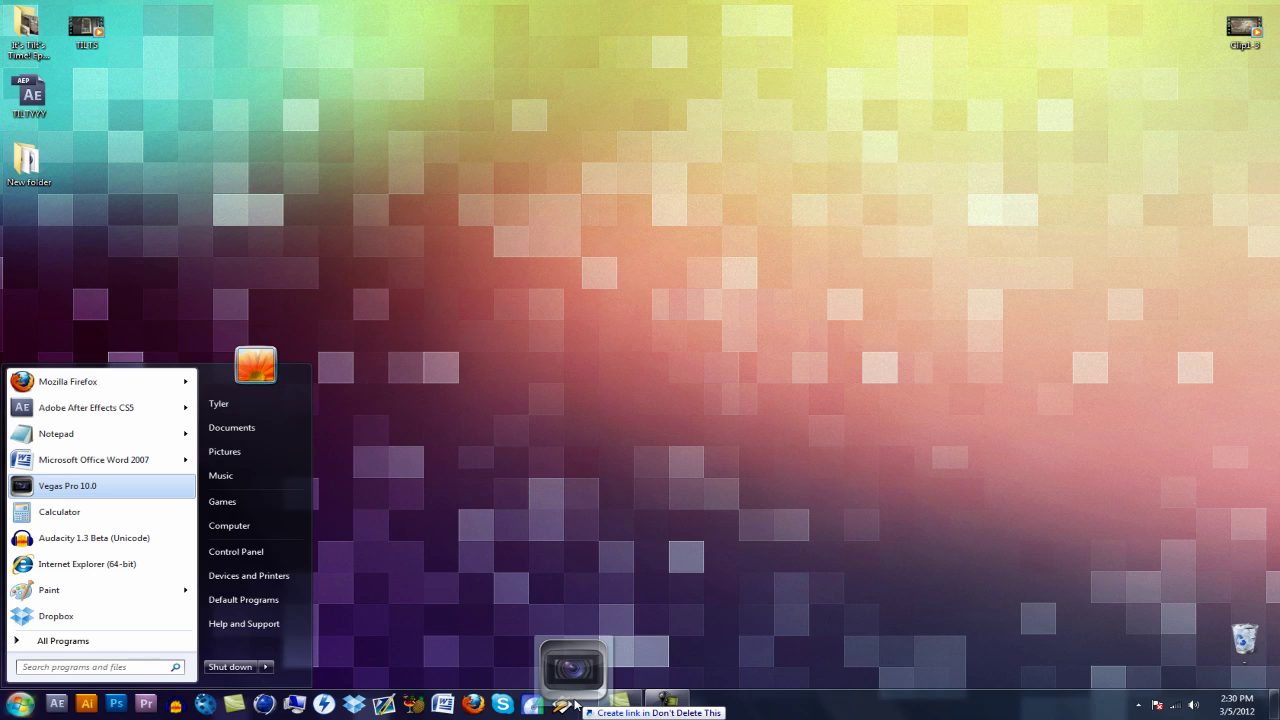
{"action": "left_click_drag", "start_coordinate": [576, 704], "coordinate": [576, 705]}
- Unlock the taskbar and move the added Vegas Pro 10.0 shortcut from the toolbar to the Recycle Bin
{"action": "right_click", "coordinate": [698, 713]}
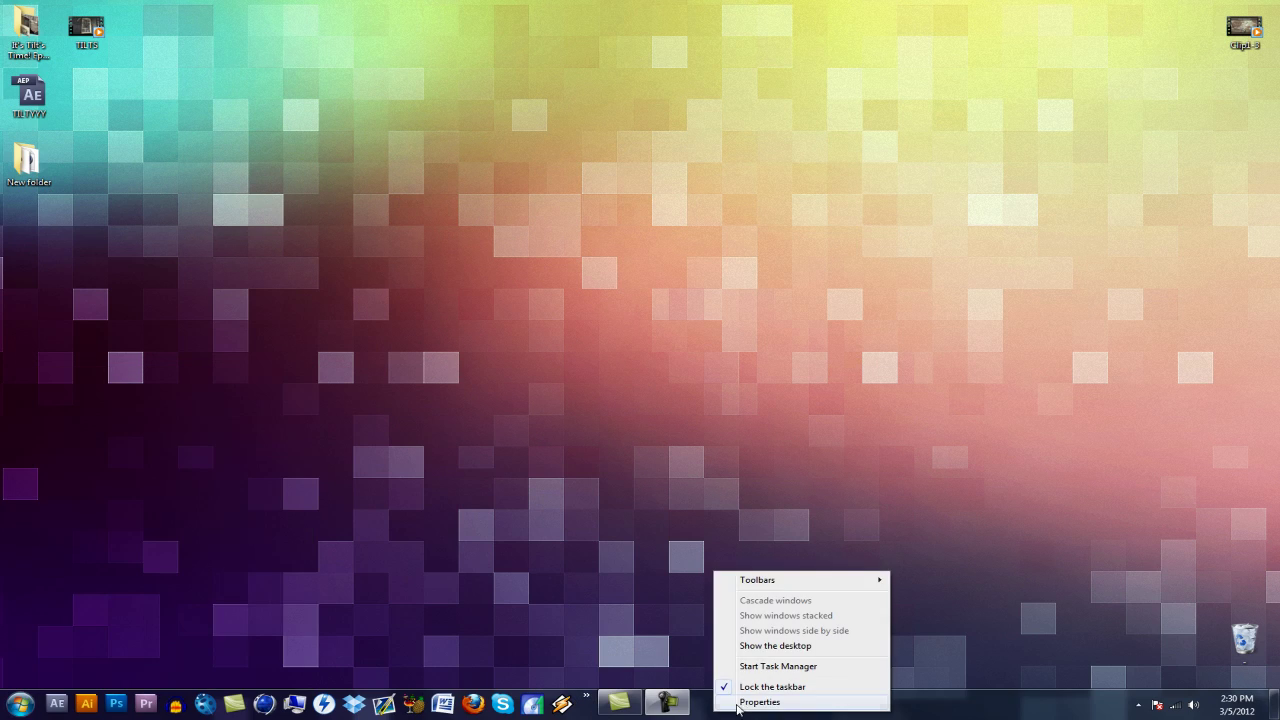
{"action": "left_click", "coordinate": [760, 686]}
{"action": "left_click_drag", "start_coordinate": [602, 706], "coordinate": [1248, 638]}
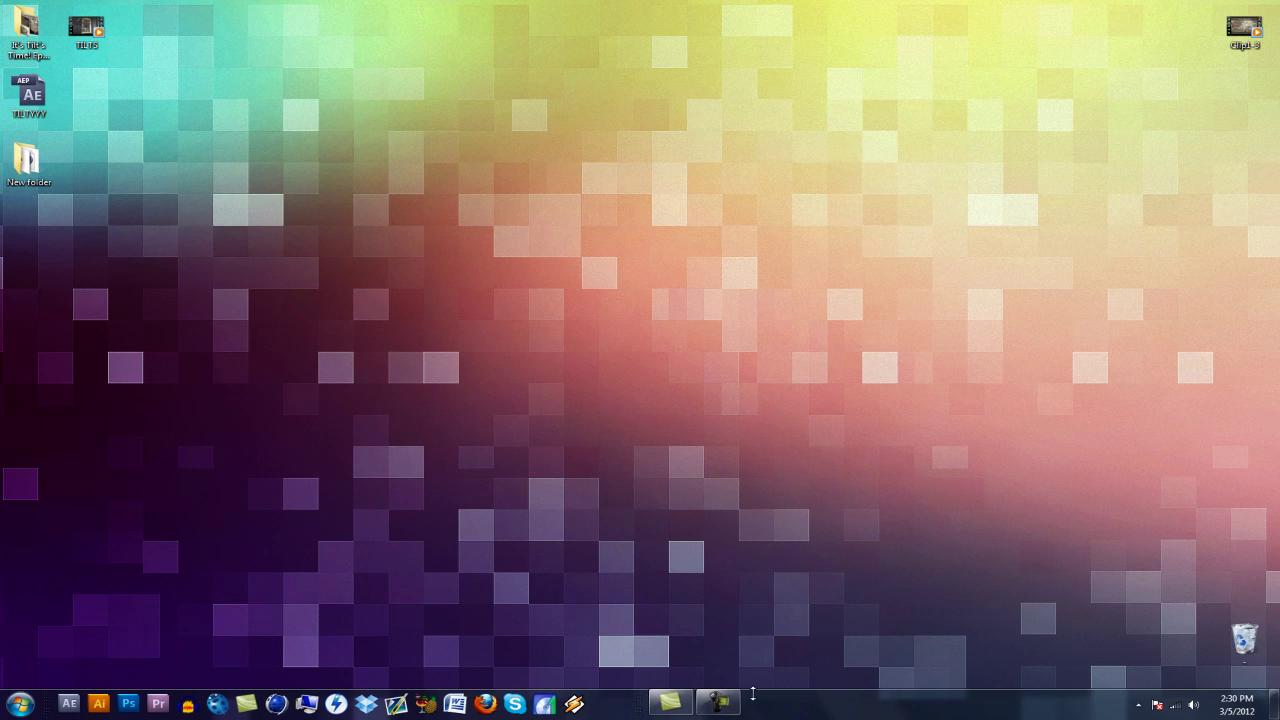
- Fit the shortcut toolbar's width to its last icon and lock the taskbar again
{"action": "left_click_drag", "start_coordinate": [610, 705], "coordinate": [600, 704]}
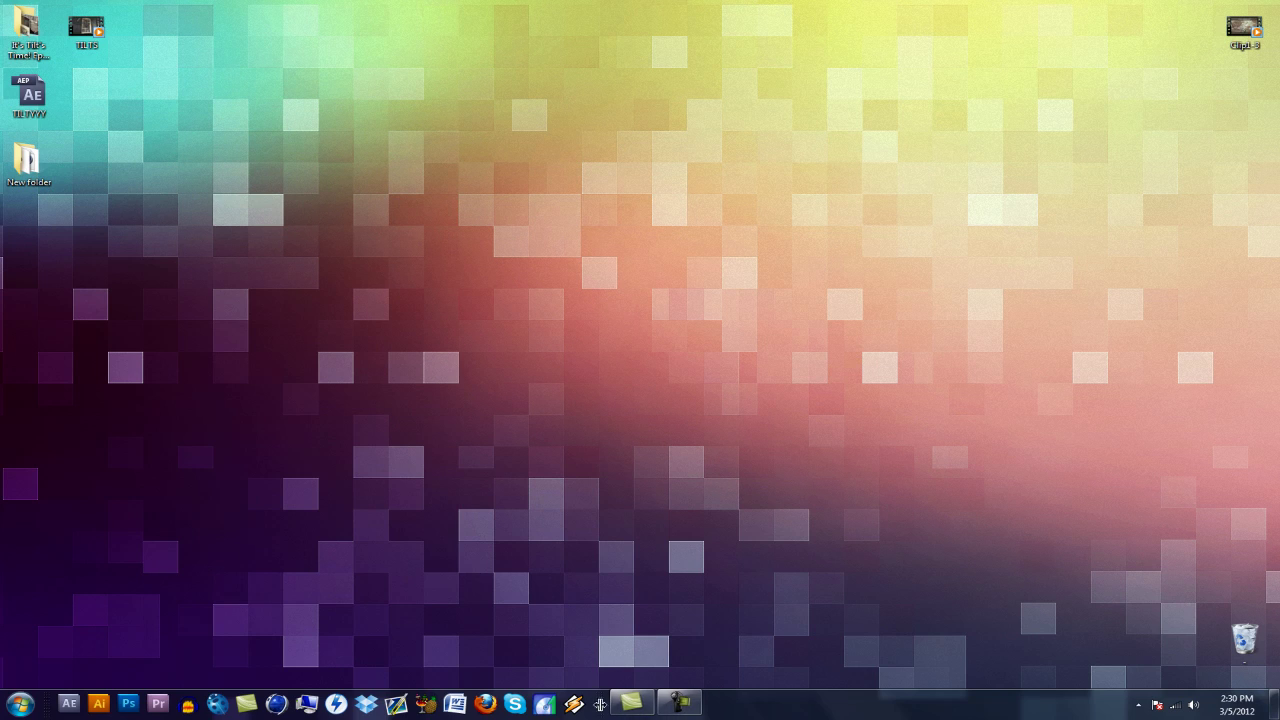
{"action": "right_click", "coordinate": [600, 704]}
{"action": "left_click", "coordinate": [657, 677]}
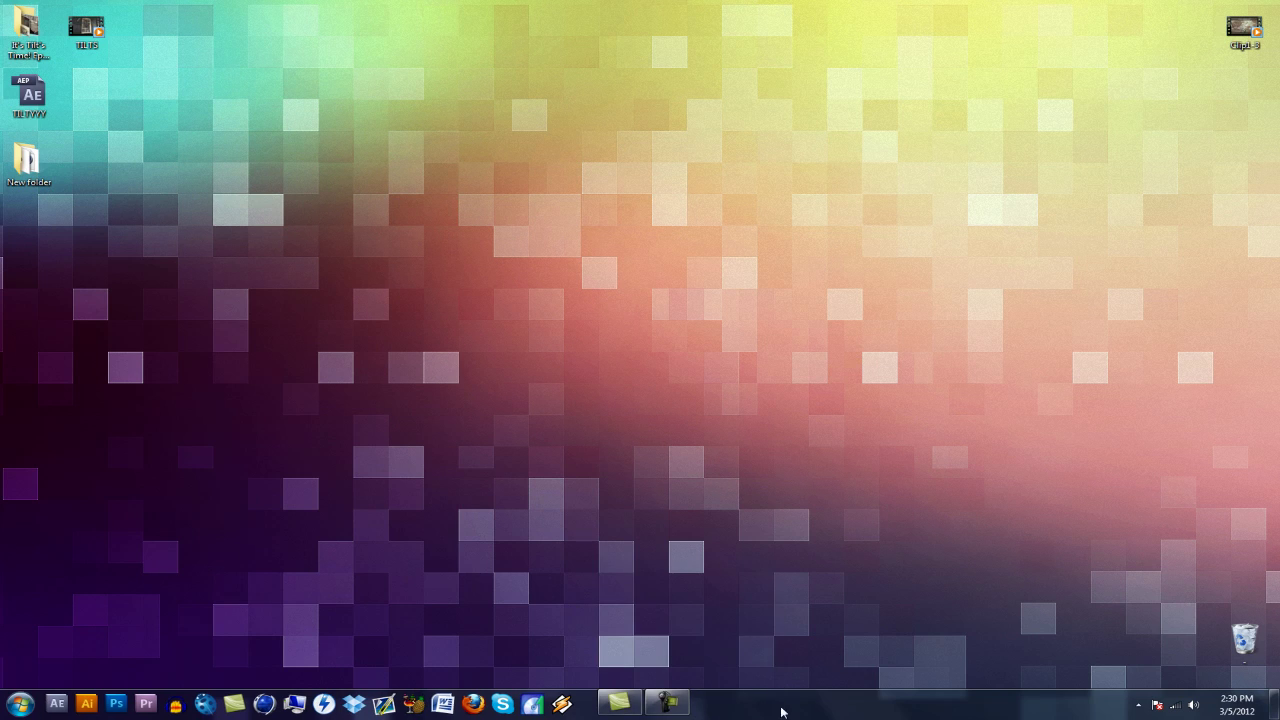
{"action": "left_click", "coordinate": [672, 701]}
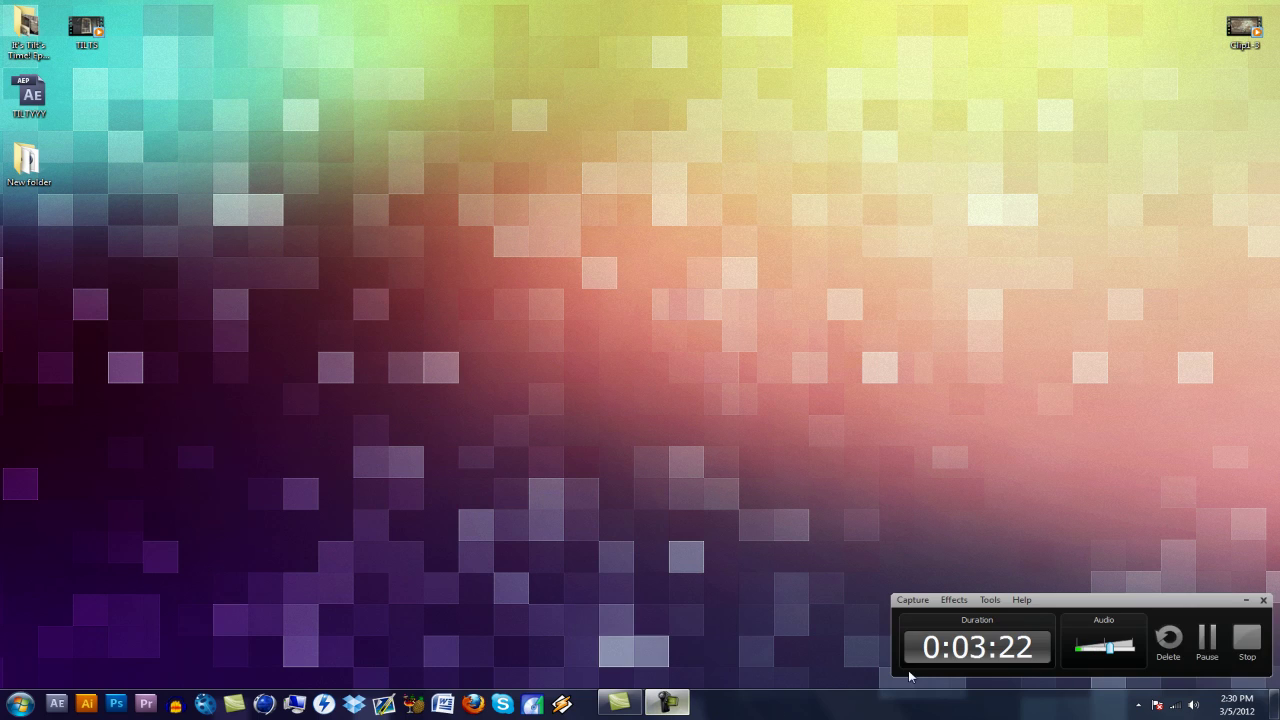